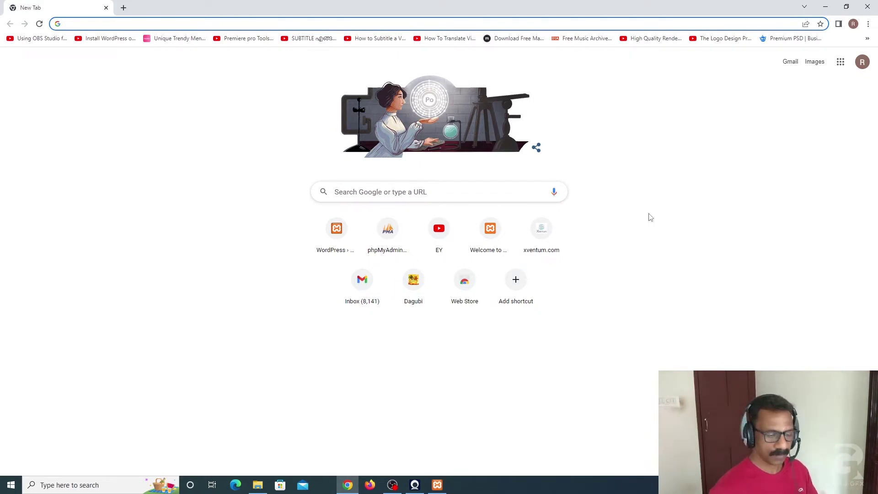
Step: Search Google for 'xampp server' and open the Apache Friends download page listing XAMPP 7.4.29, 8.0.19 and 8.1.6
click(349, 193)
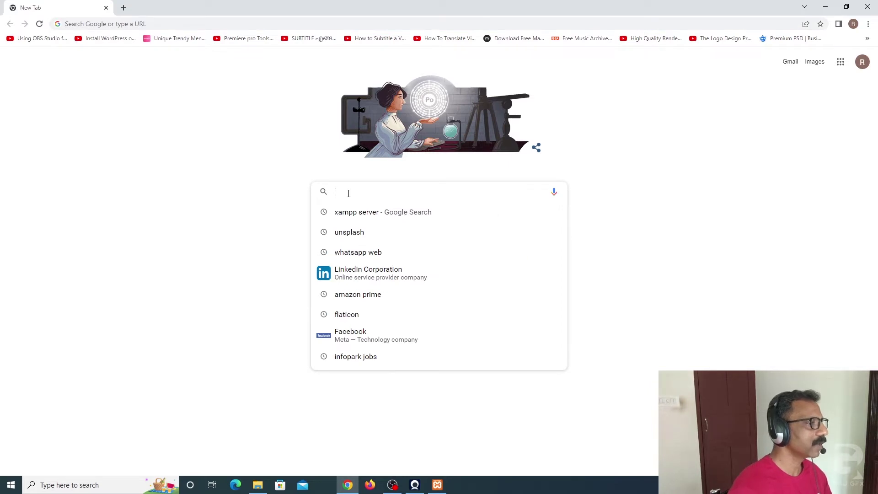
text(xampp server)
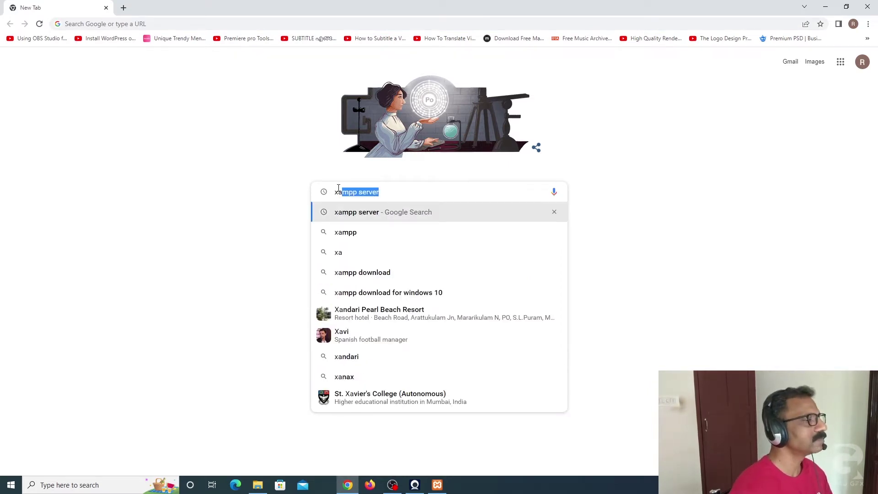
click(355, 220)
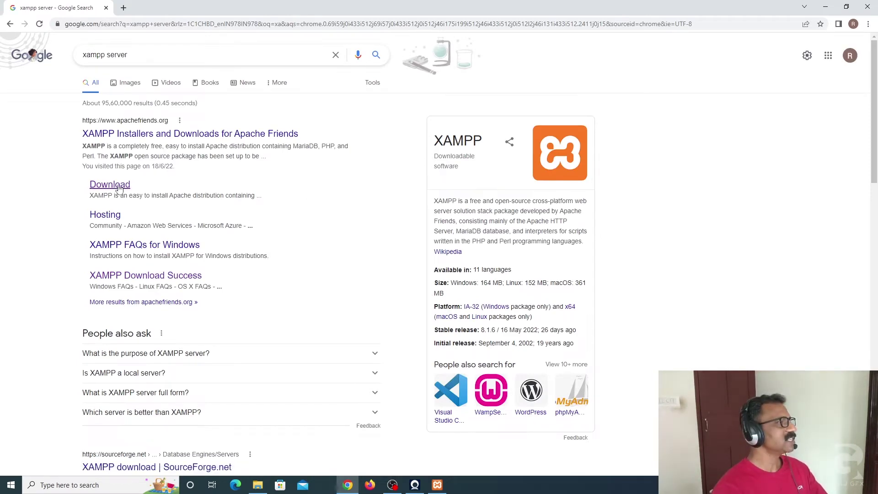
click(119, 187)
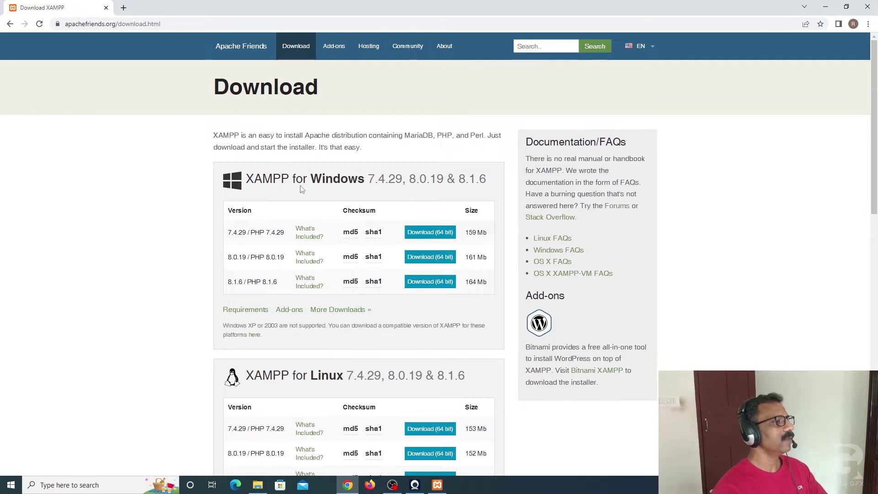
scroll(352, 189, down, 3)
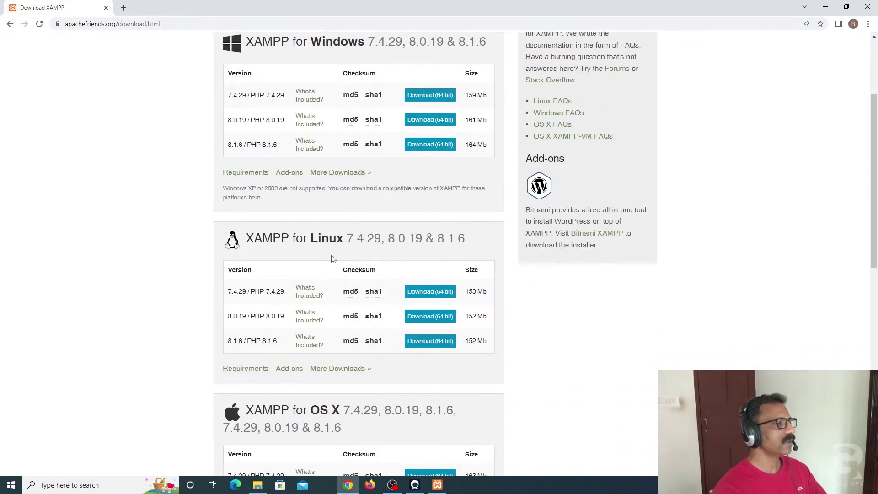
scroll(332, 259, down, 3)
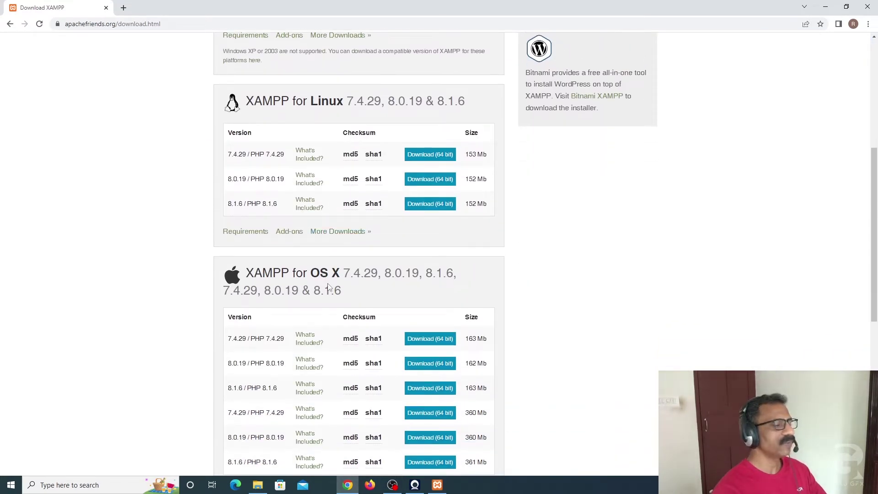
scroll(328, 287, up, 6)
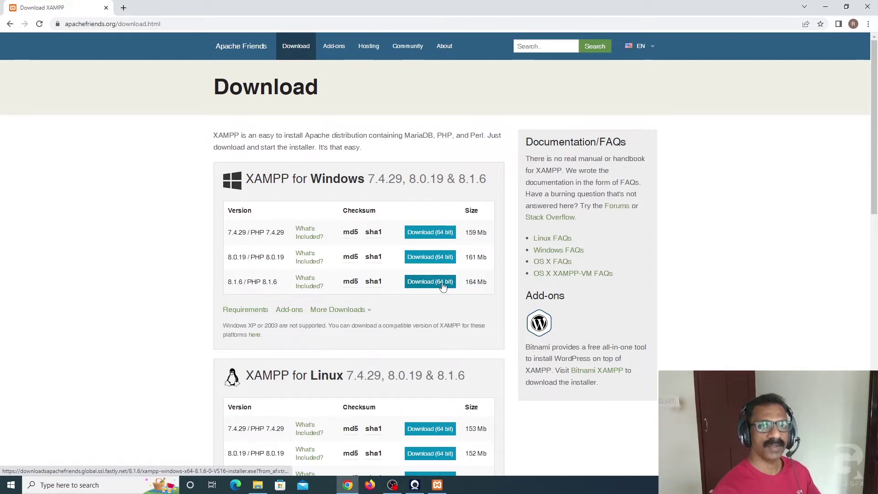
Step: In a new browser window, search Google for wordpress.org and open its homepage
key(ctrl+n)
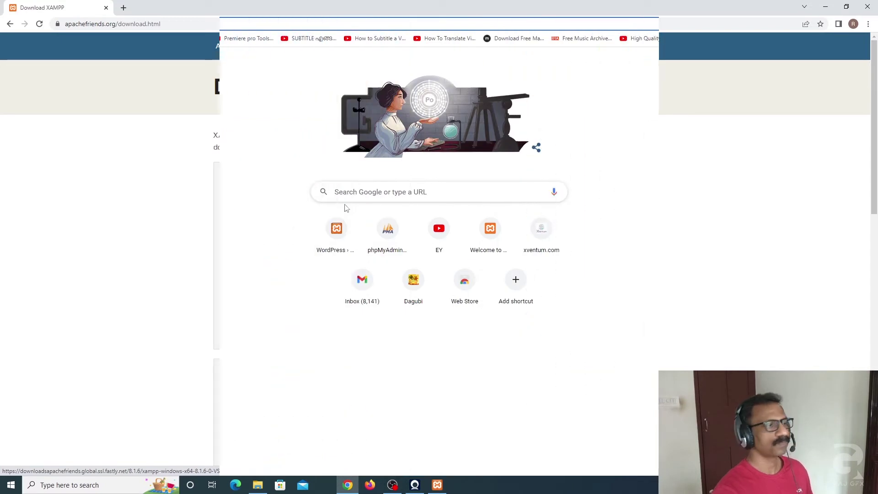
click(345, 191)
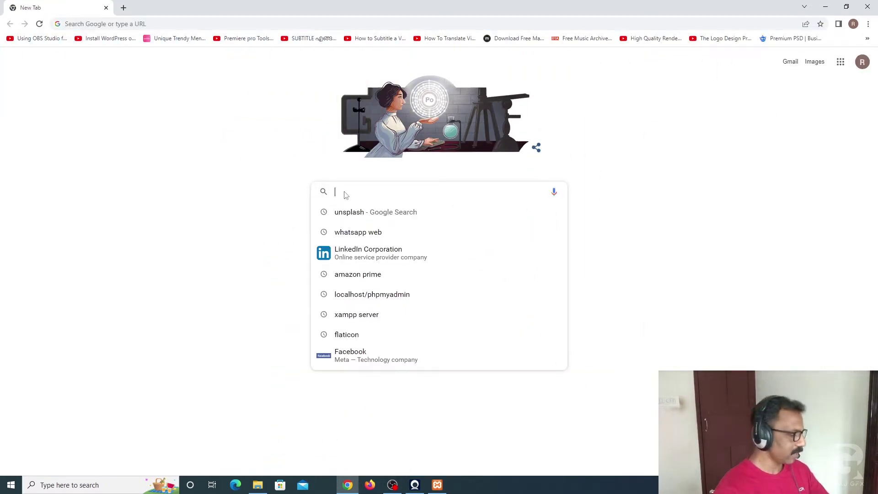
text(wordpress.org)
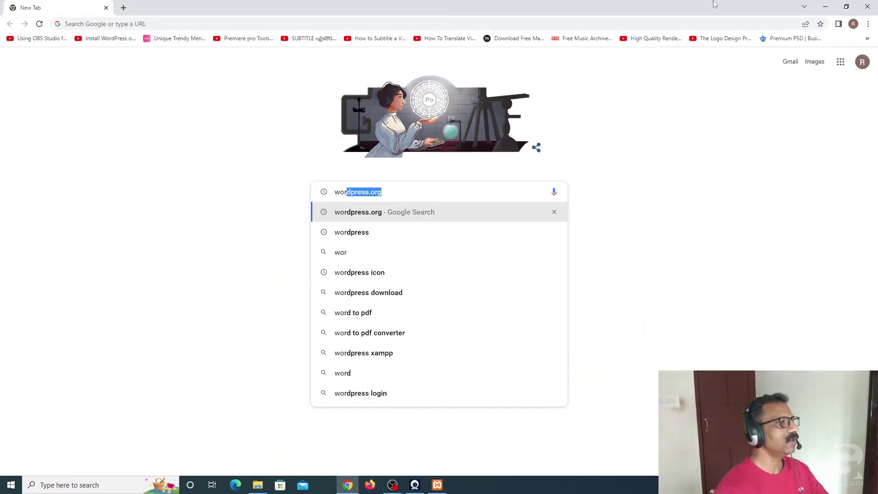
click(366, 213)
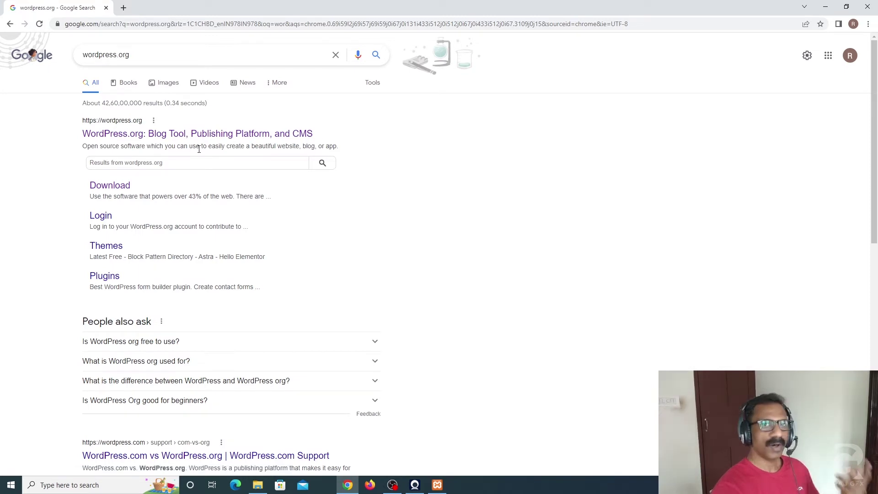
click(139, 133)
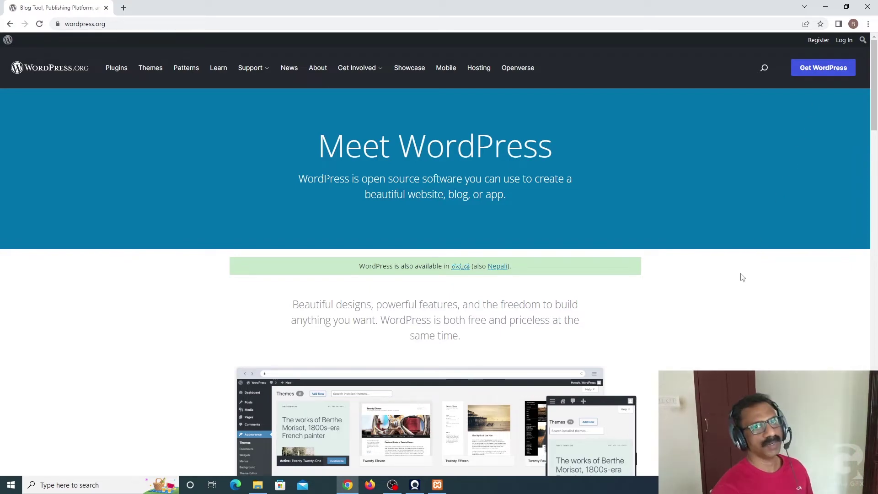
Step: Go to the Get WordPress page offering the WordPress 6.0 download
scroll(742, 277, down, 9)
scroll(737, 274, down, 20)
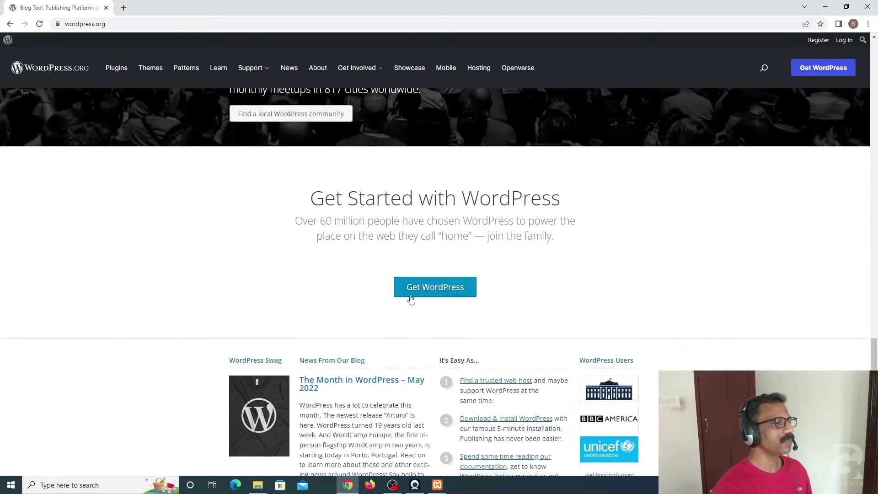
click(440, 291)
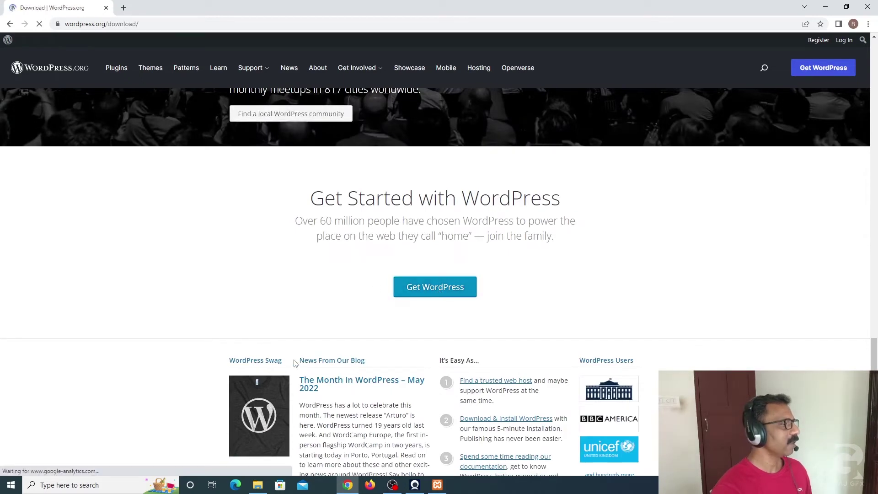
scroll(491, 335, down, 9)
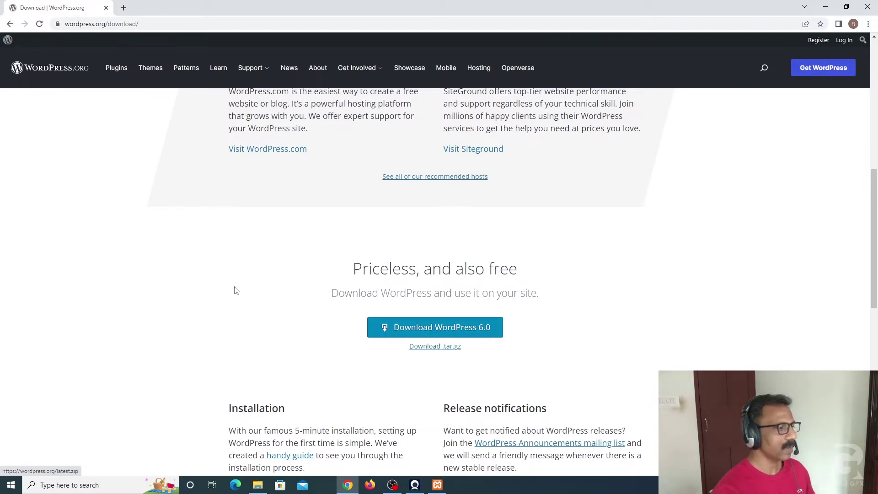
Step: In File Explorer, go back from htdocs to the Downloads folder
click(257, 485)
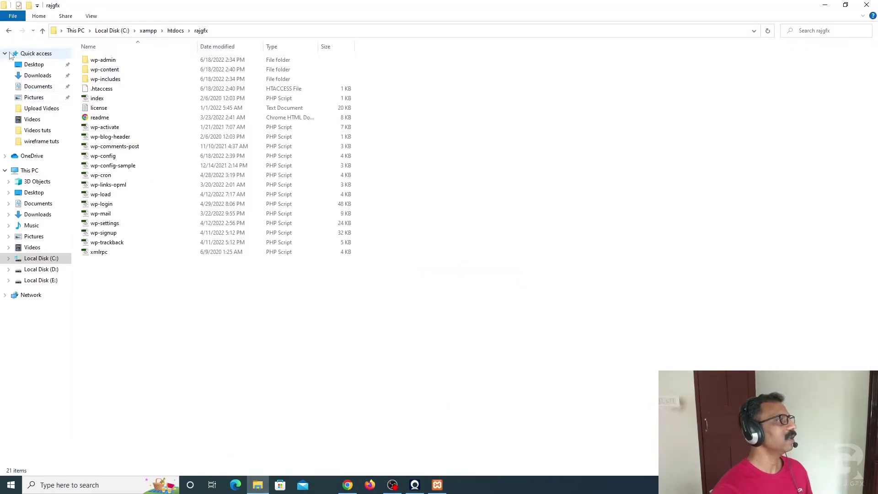
click(8, 31)
click(8, 31)
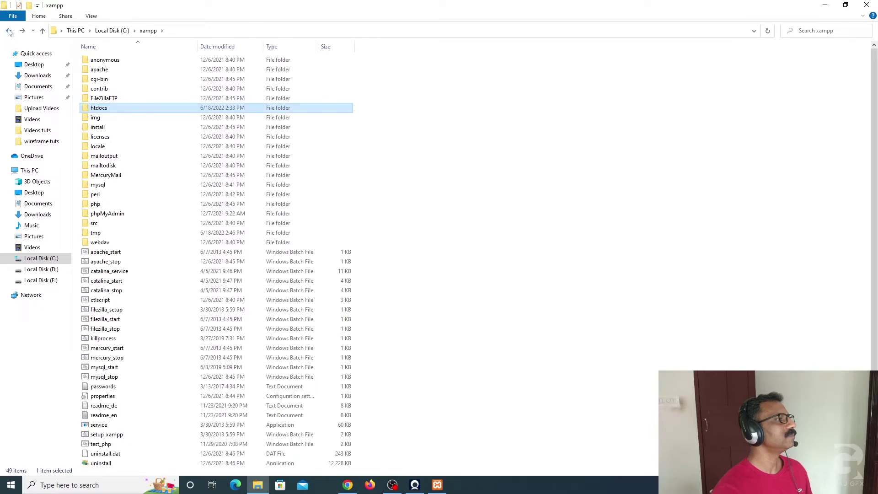
click(8, 31)
click(37, 75)
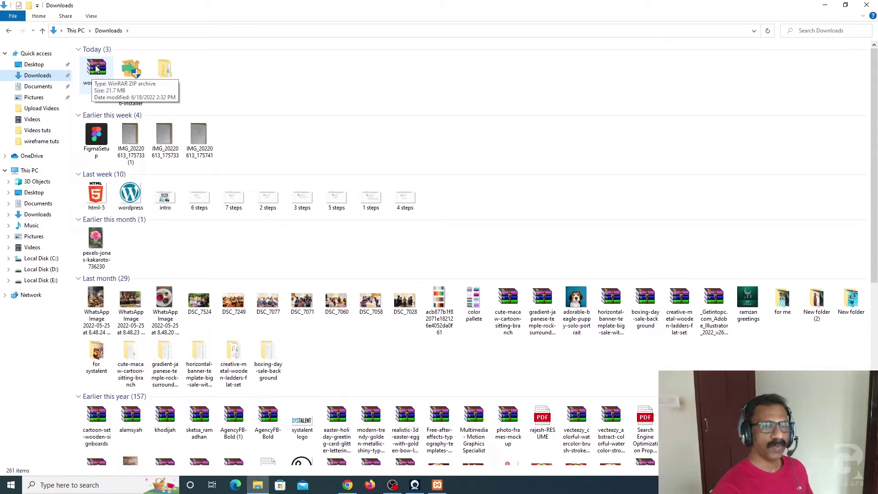
Step: Check the extracted wordpress-6.0\wordpress files, then go to Local Disk (C:)
click(97, 69)
right_click(97, 67)
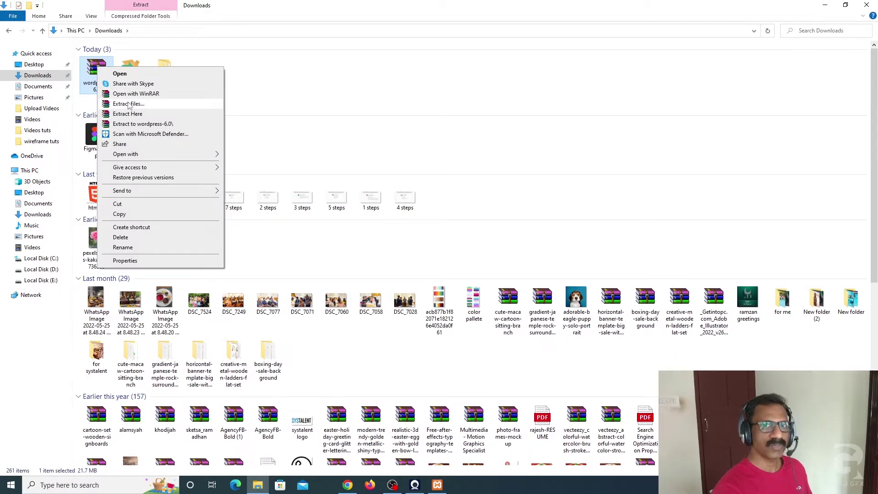
click(263, 82)
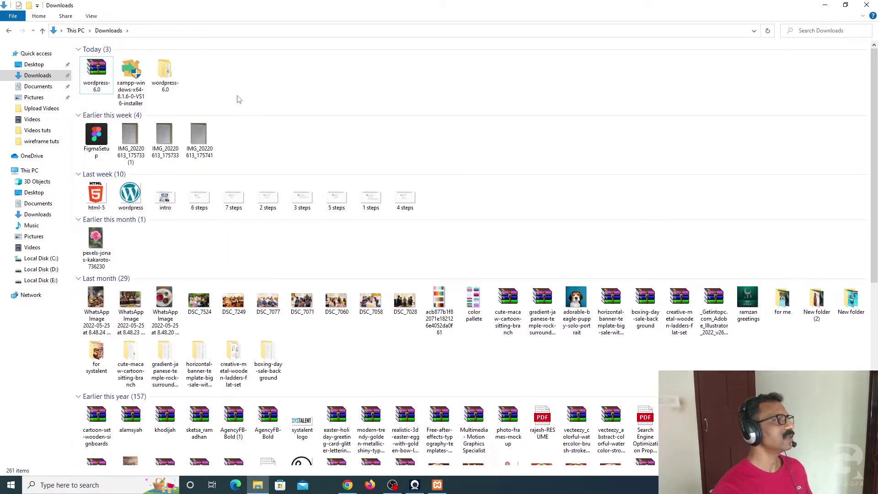
double_click(166, 73)
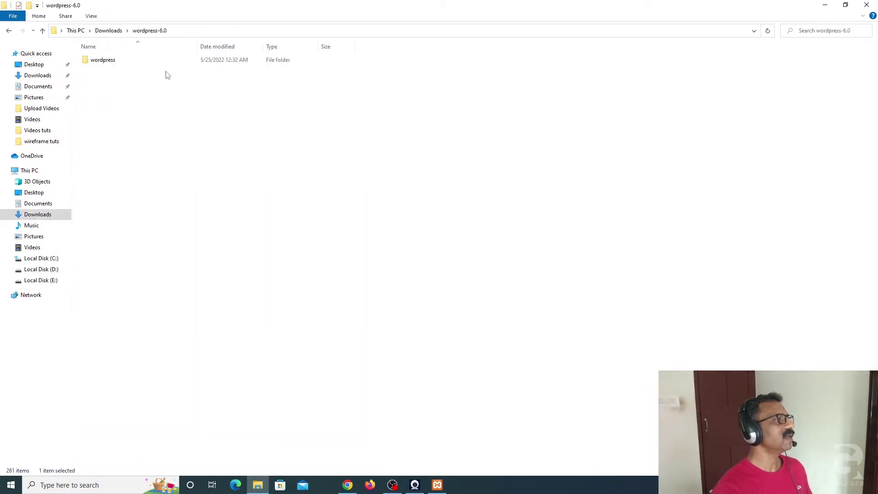
double_click(107, 61)
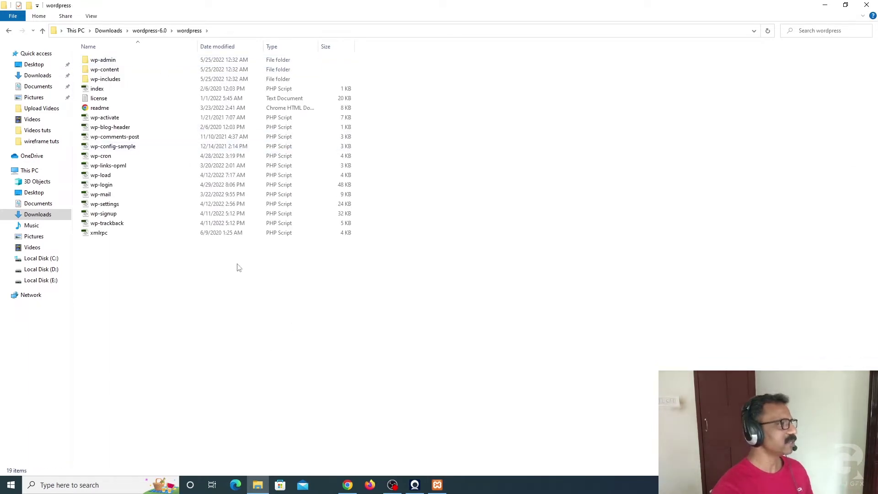
click(54, 260)
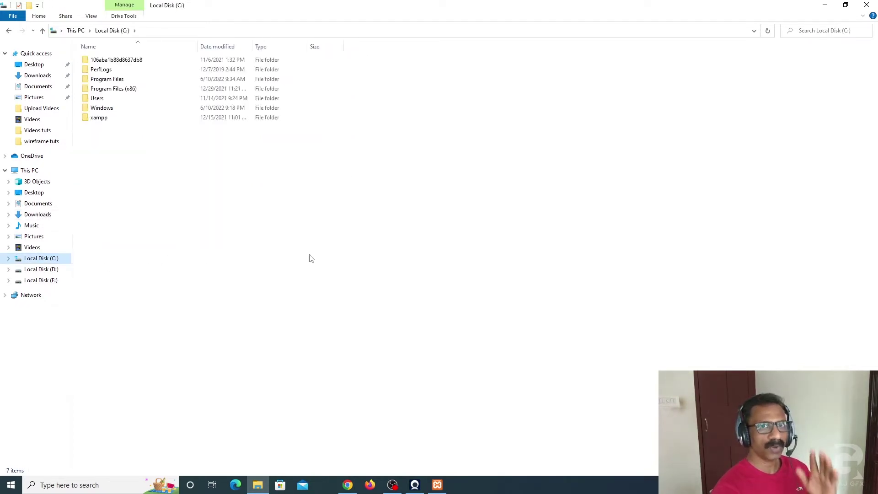
Step: Inside C:\xampp\htdocs, add a new folder and name it rajgraphics
double_click(99, 118)
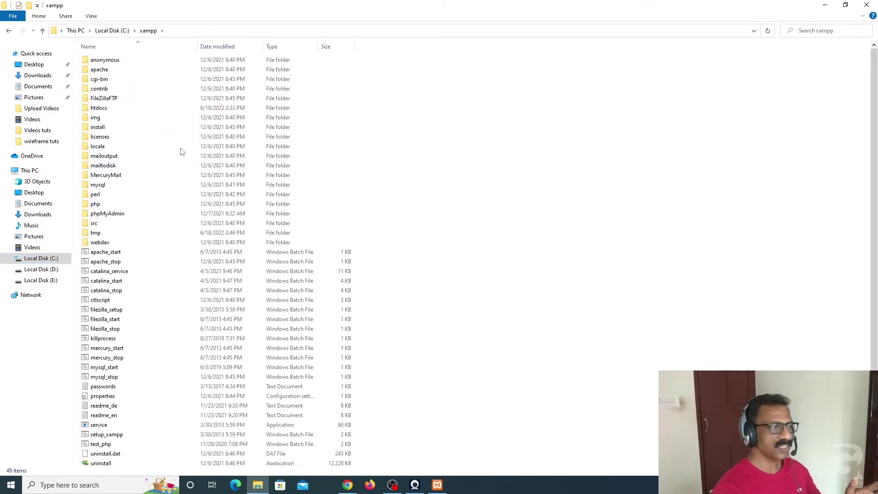
double_click(98, 110)
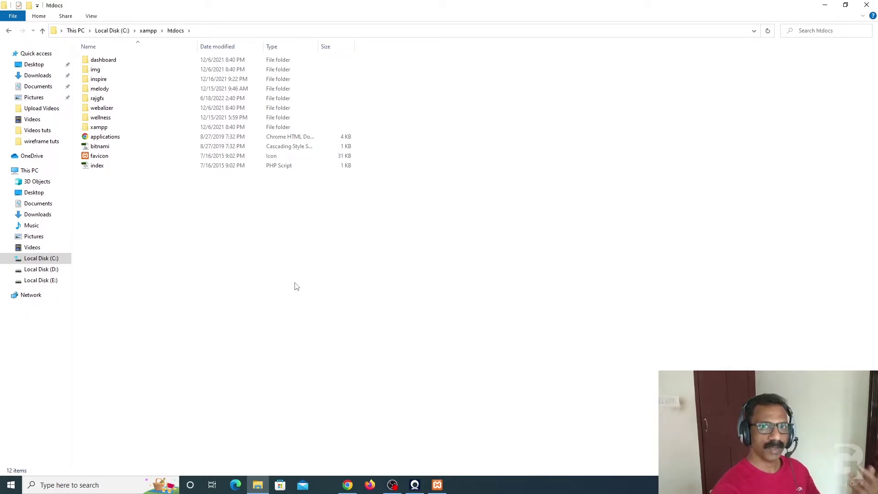
right_click(297, 271)
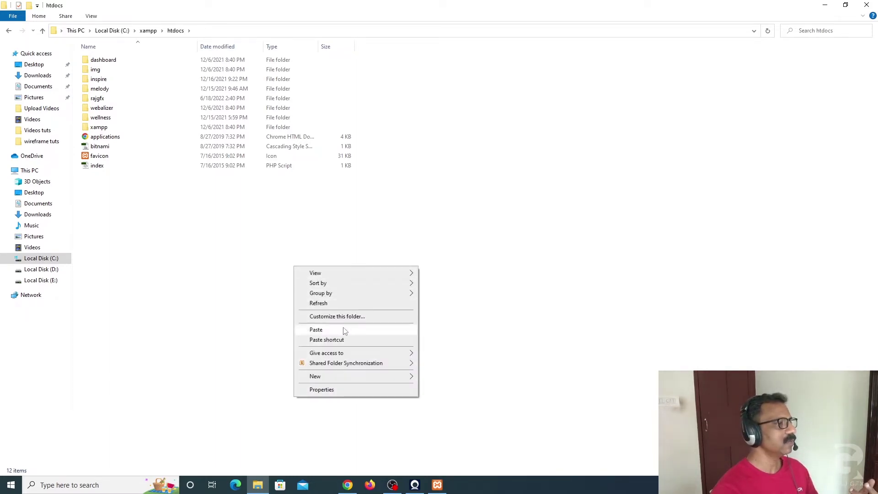
mouse_move(320, 381)
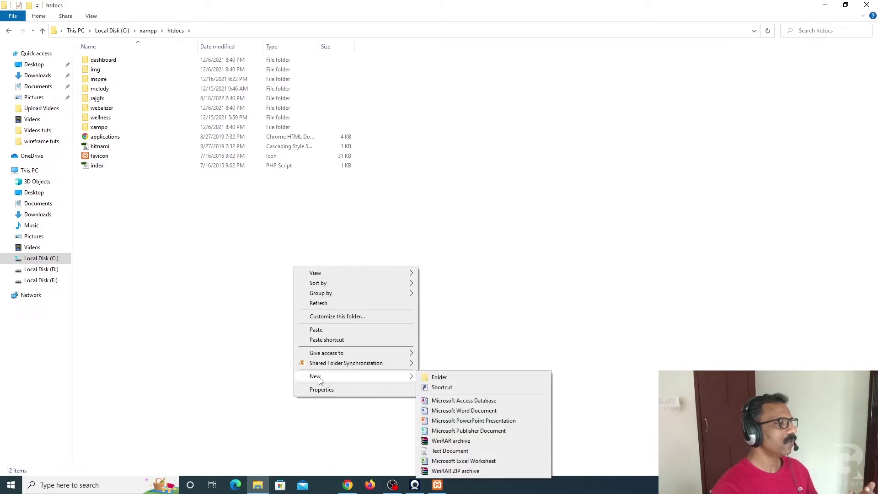
click(439, 378)
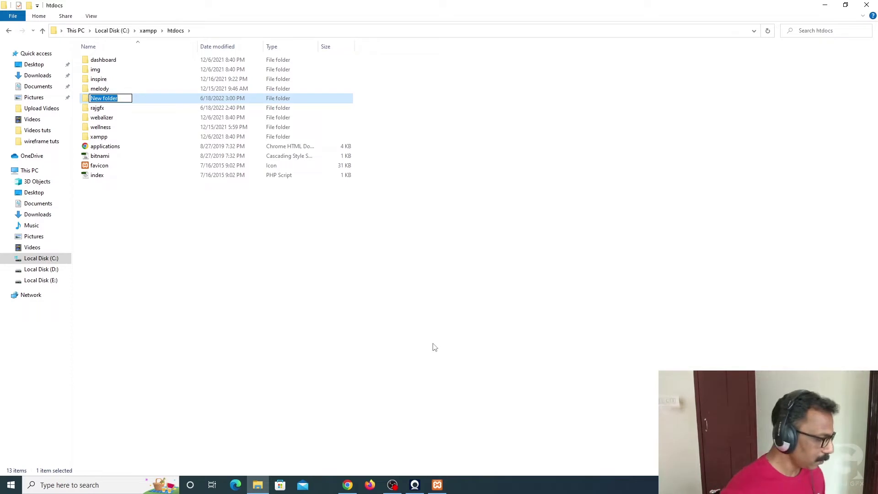
text(rajgraphics)
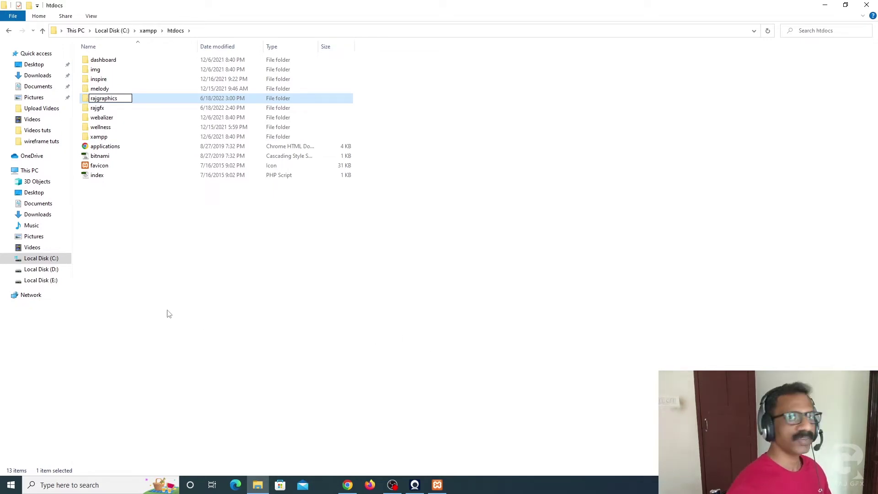
click(156, 262)
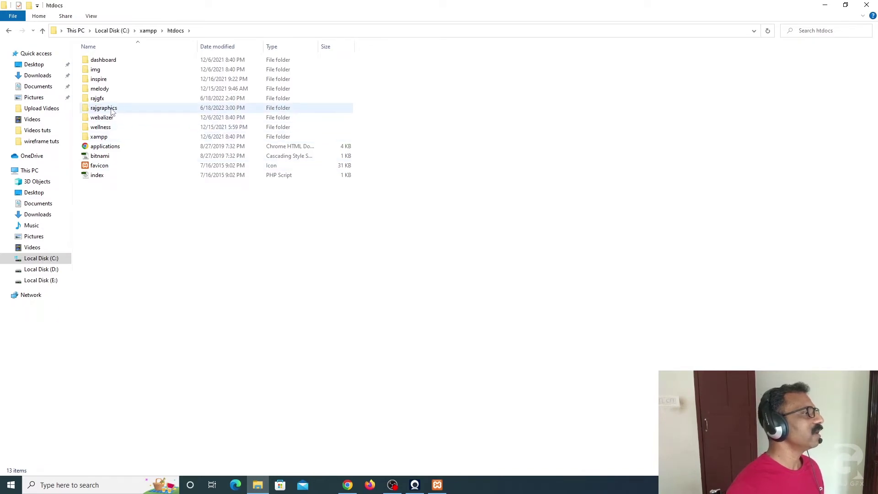
Step: Copy all 19 files and folders from Downloads\wordpress-6.0\wordpress
click(41, 75)
click(166, 76)
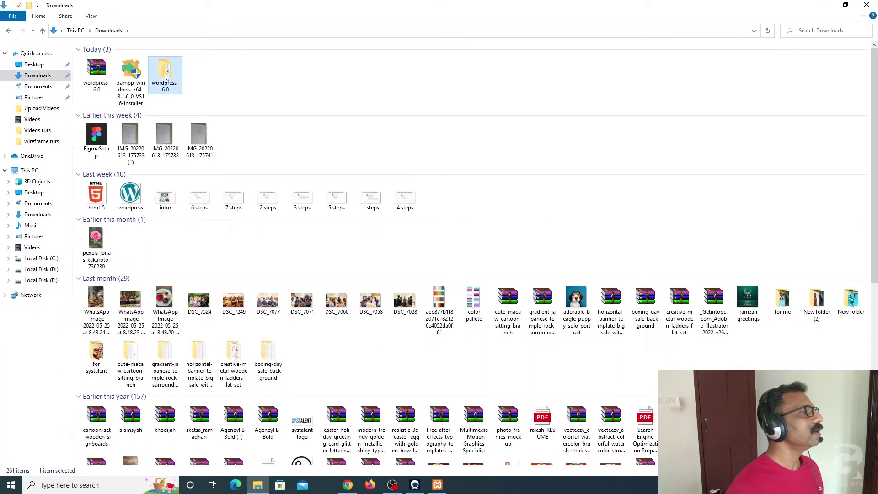
double_click(166, 76)
double_click(108, 60)
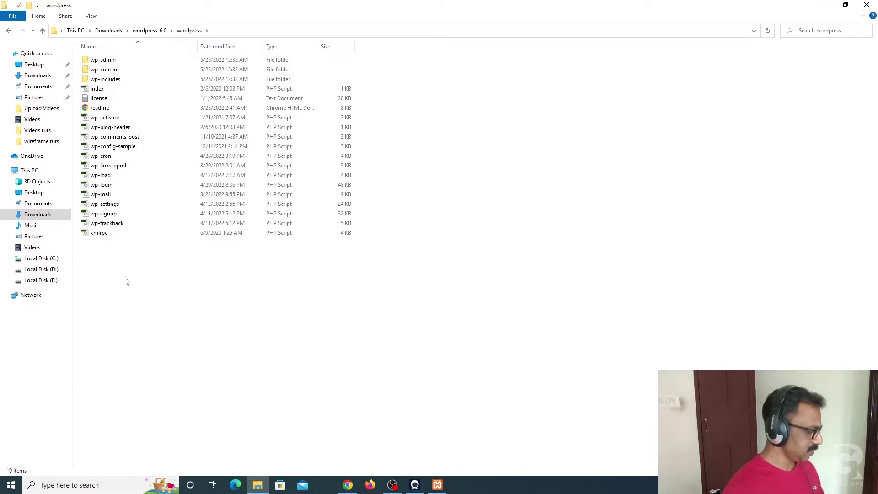
key(ctrl+a)
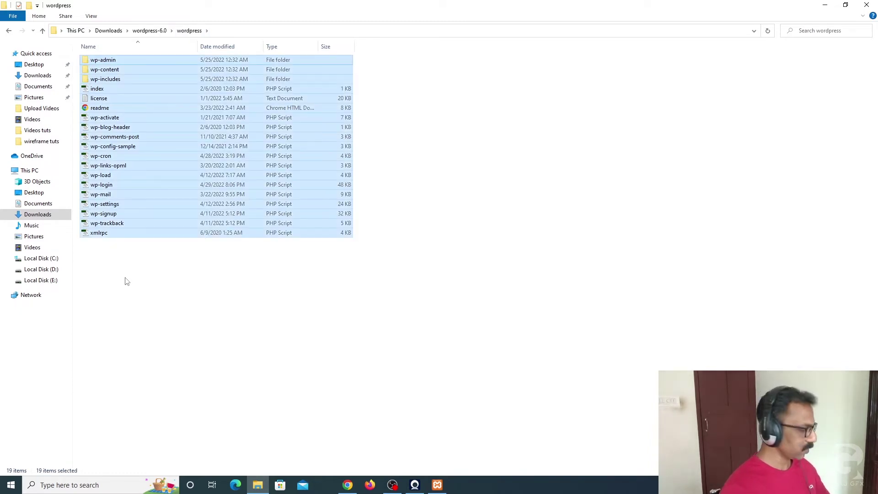
right_click(137, 191)
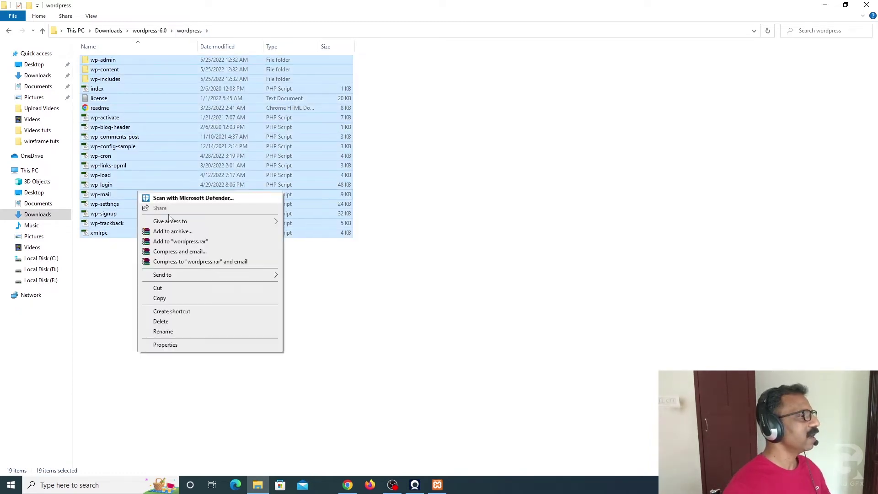
click(160, 299)
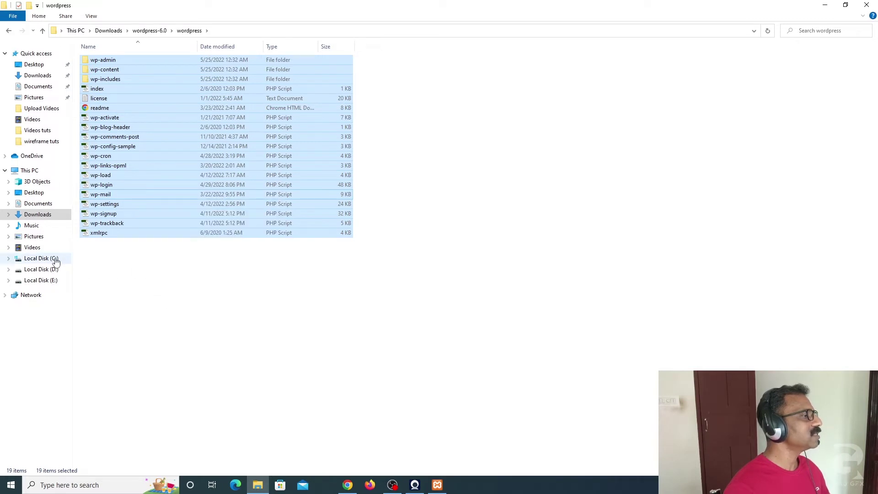
Step: Navigate to C:\xampp\htdocs
click(41, 259)
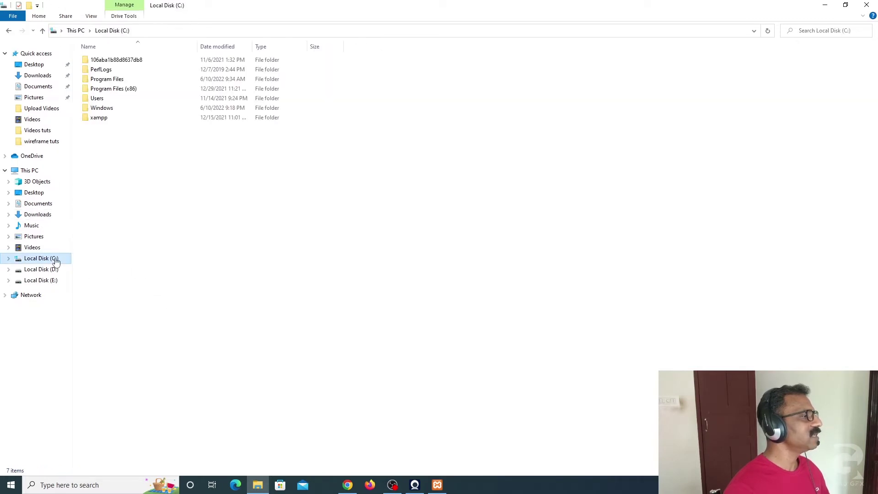
double_click(101, 118)
double_click(100, 109)
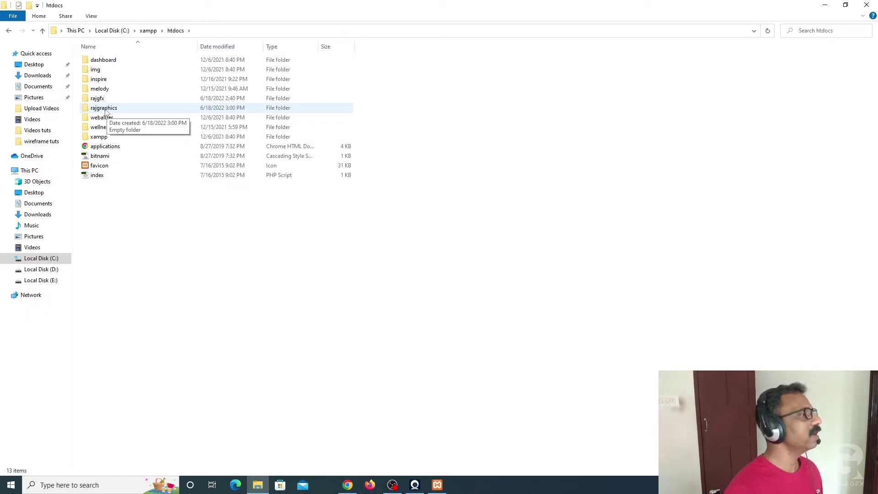
Step: Paste the copied WordPress files into the empty rajgraphics folder
double_click(112, 110)
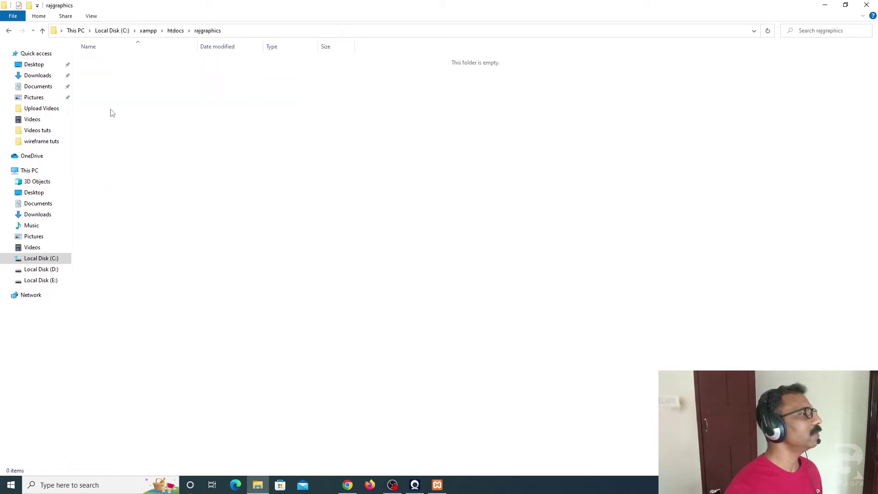
right_click(337, 200)
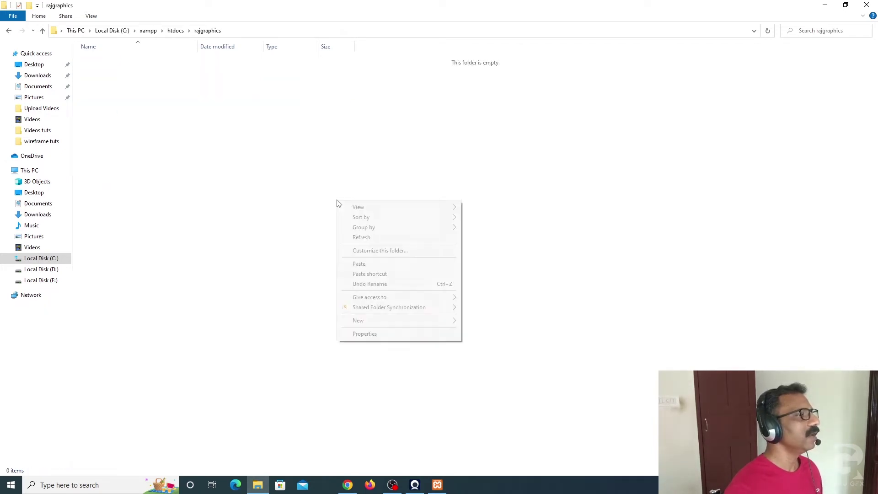
click(359, 264)
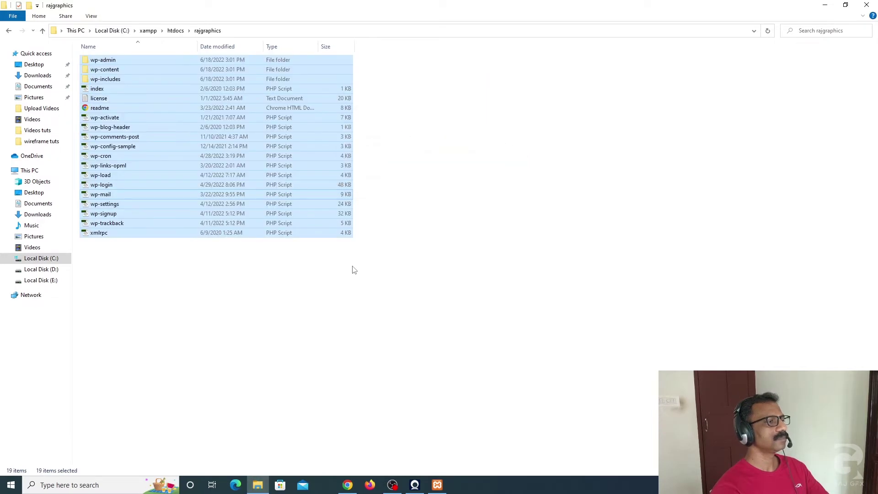
click(441, 257)
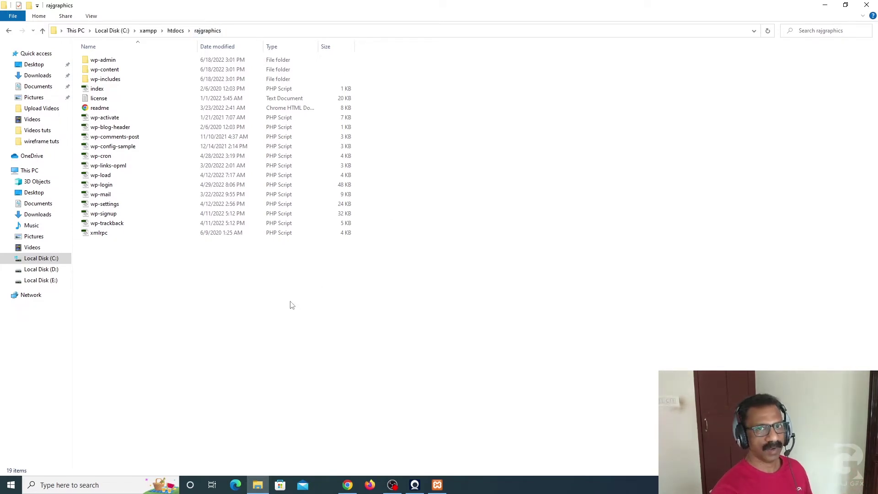
click(49, 485)
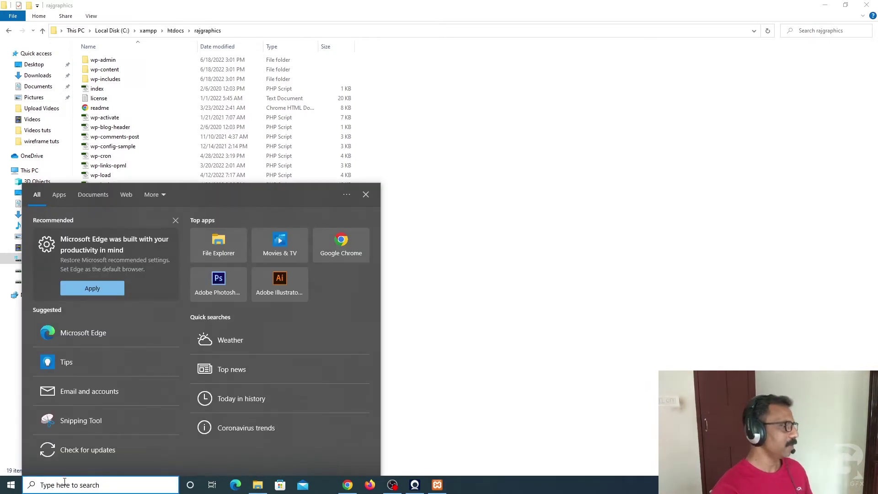
Step: In XAMPP Control Panel, stop and restart Apache and MySQL, then minimise the panel
text(xa)
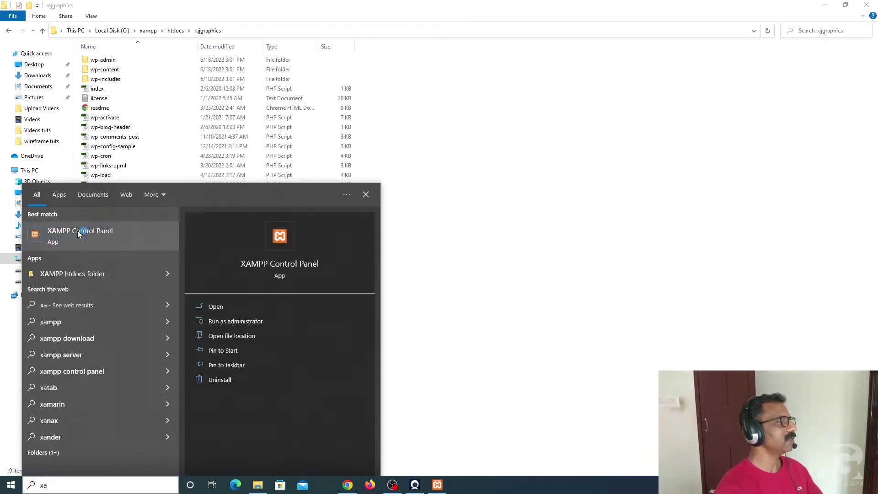
click(366, 196)
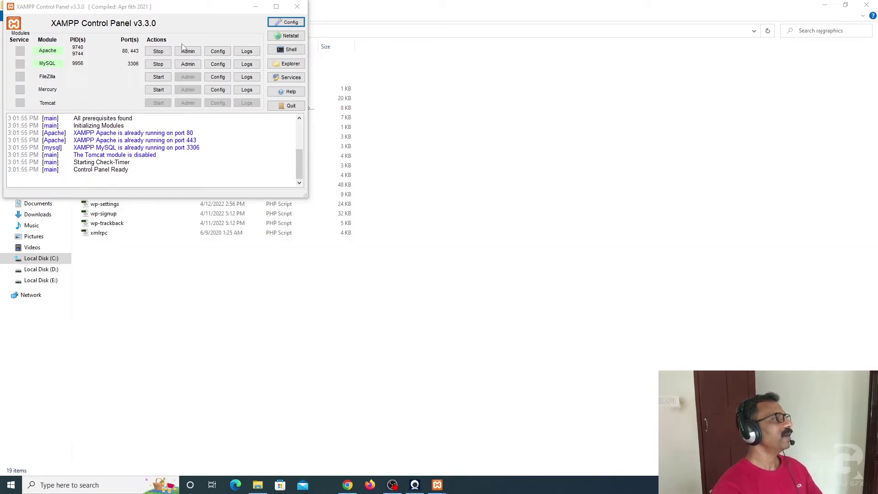
click(159, 51)
click(160, 65)
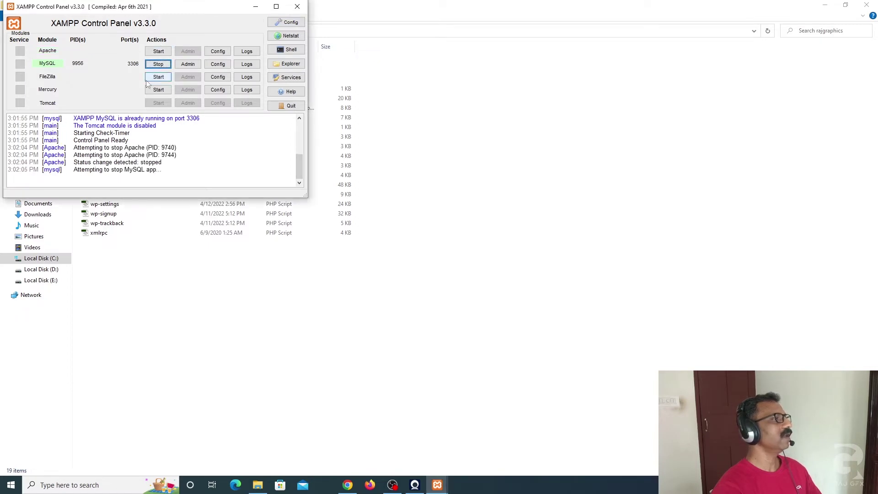
click(158, 53)
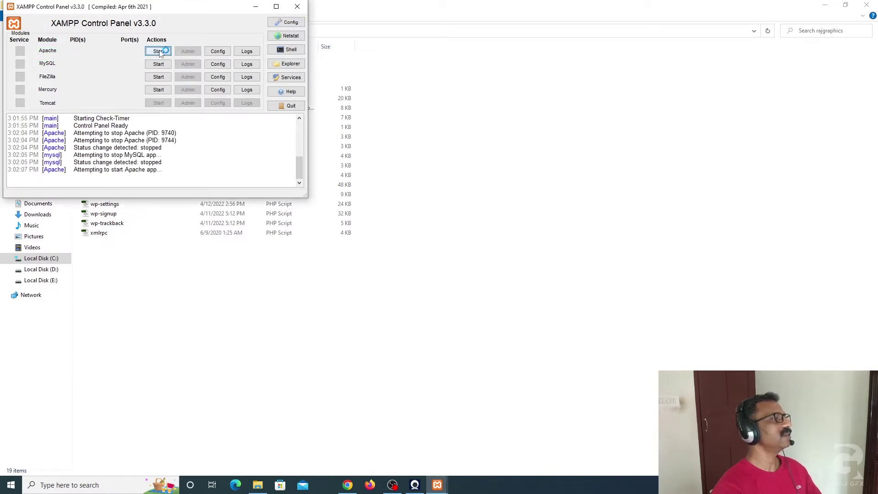
click(161, 65)
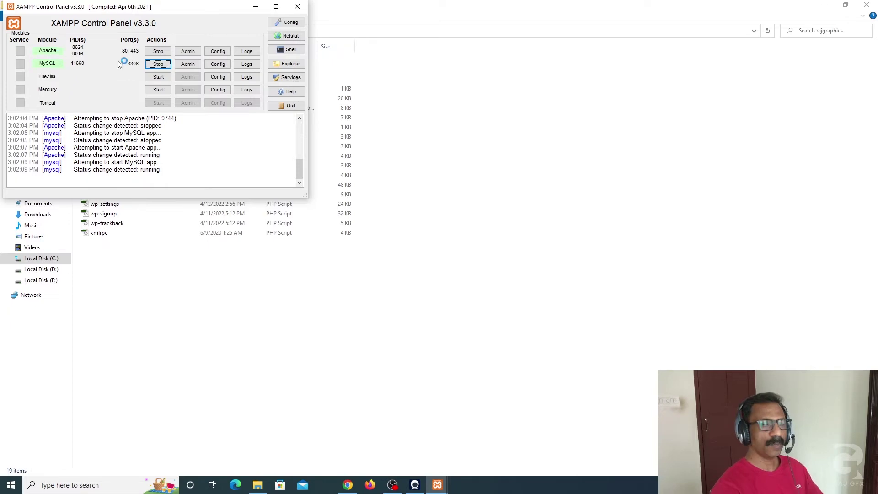
click(257, 8)
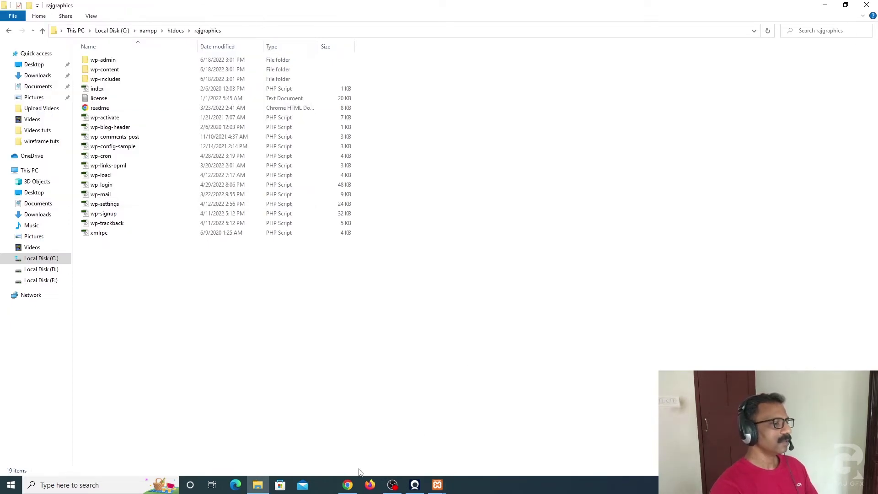
Step: Load localhost/phpmyadmin in a new Chrome tab
click(347, 485)
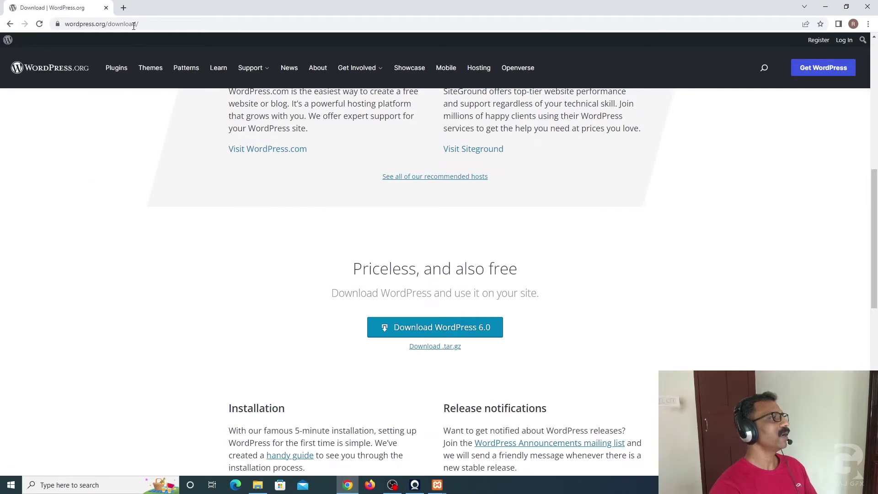
click(123, 8)
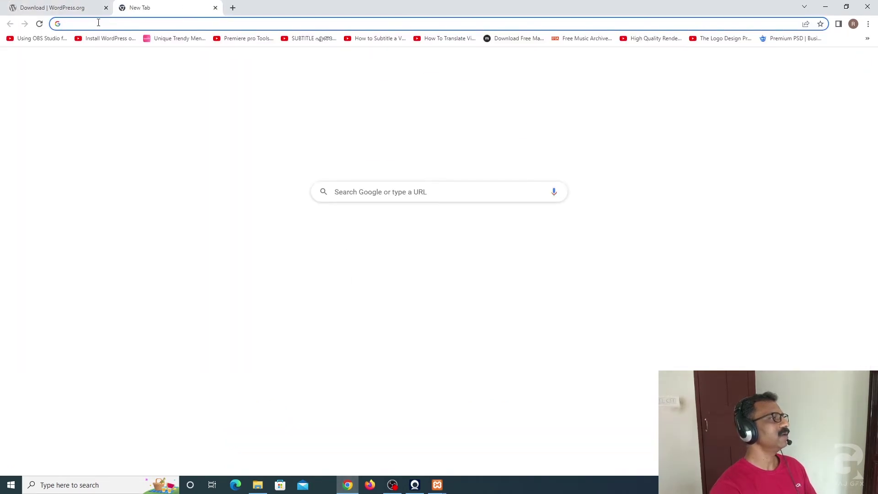
text(lo)
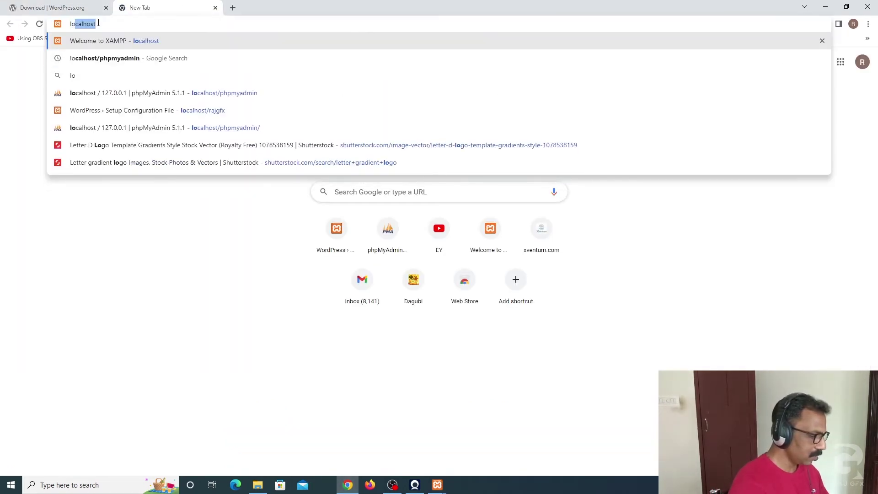
text(calhost)
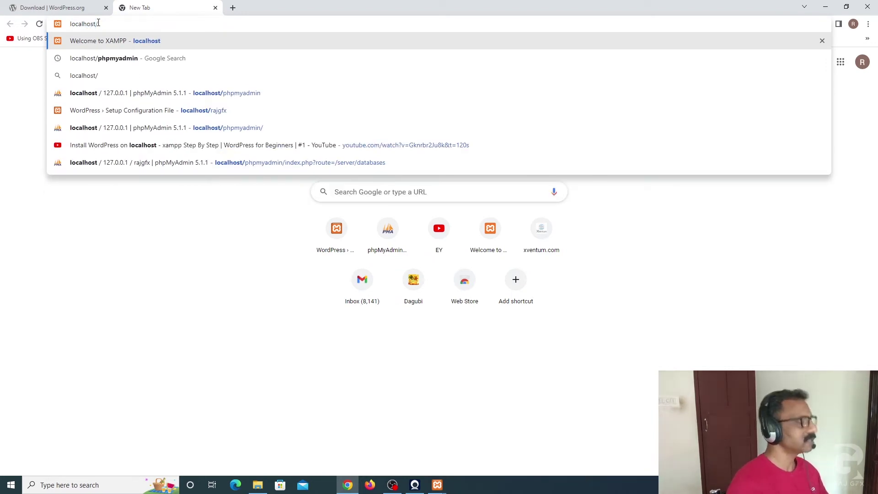
text(/phpmyadmin)
key(Return)
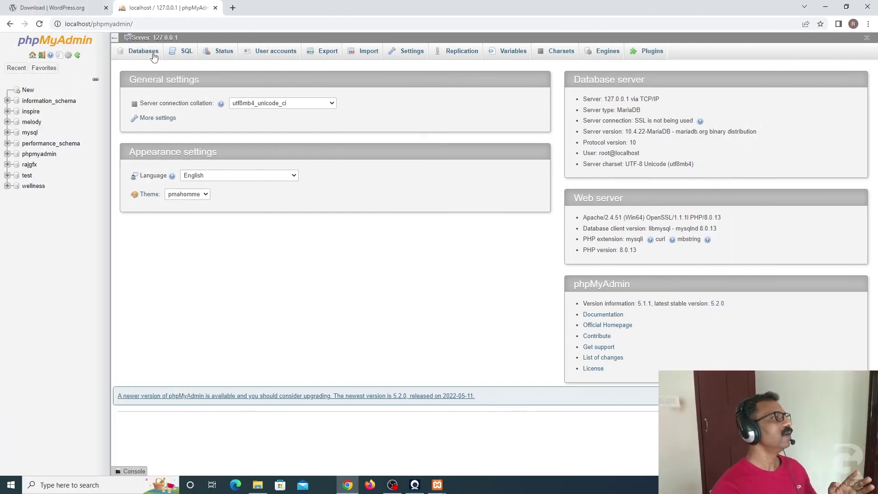
Step: Enter rajgraphics as the new database name in phpMyAdmin and create it
click(150, 53)
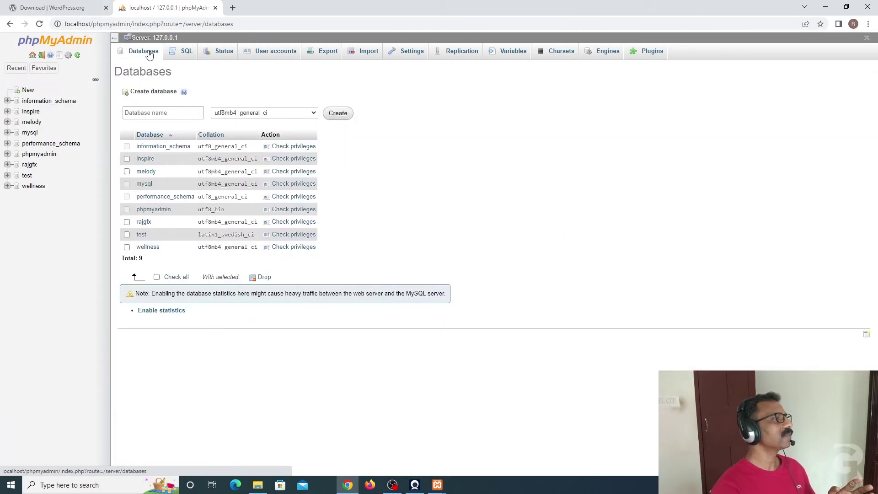
click(149, 113)
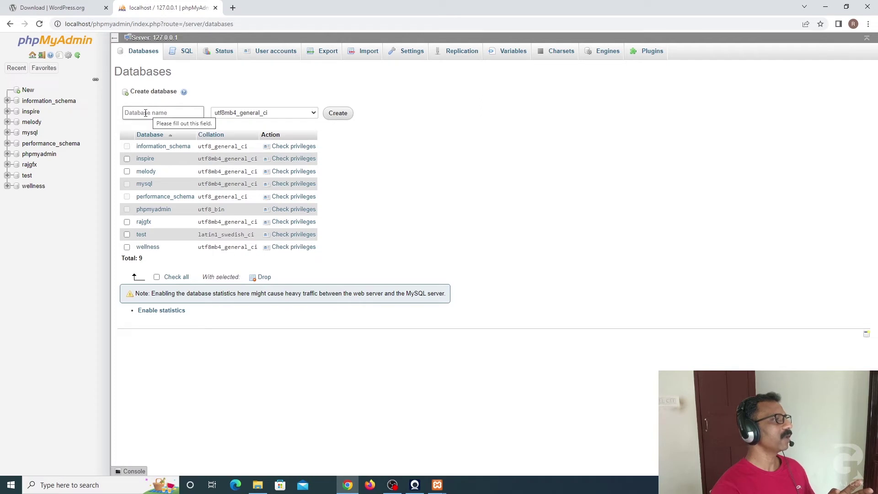
click(149, 112)
click(257, 485)
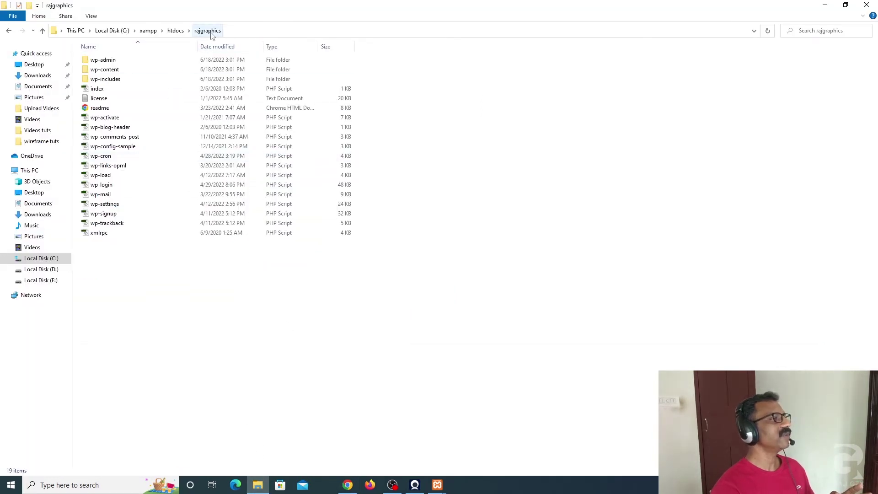
click(349, 484)
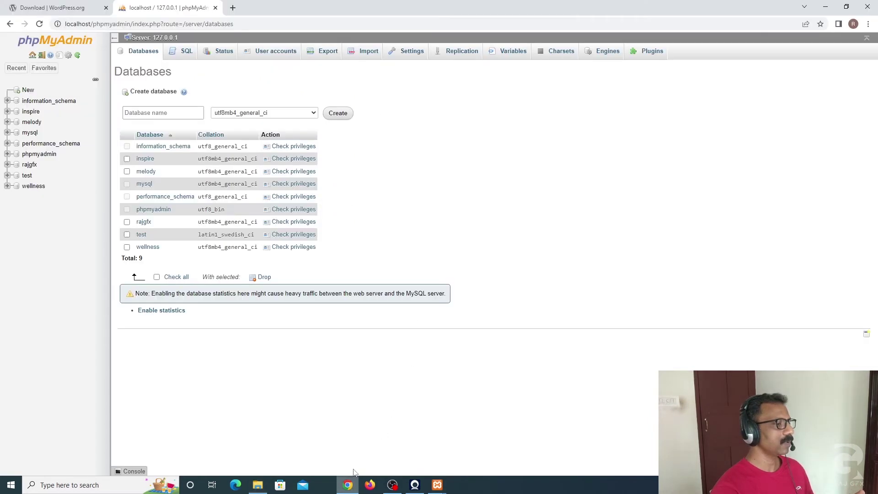
click(144, 112)
text(rajgra)
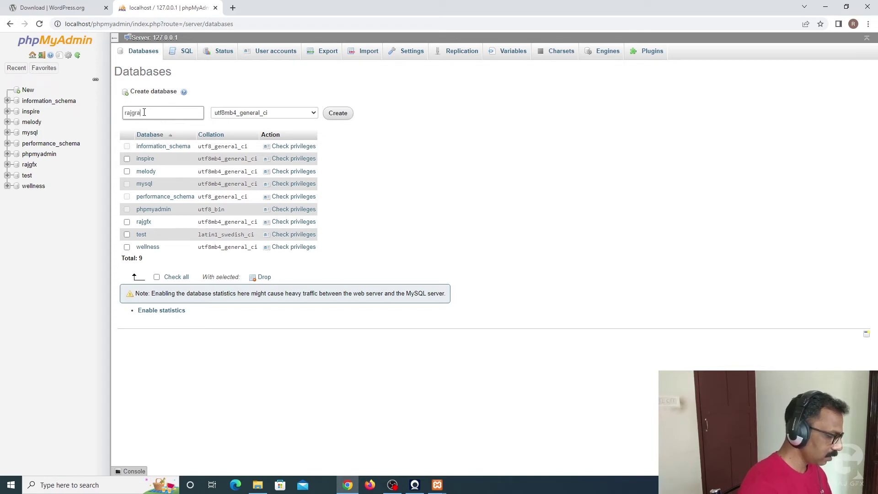
text(phics)
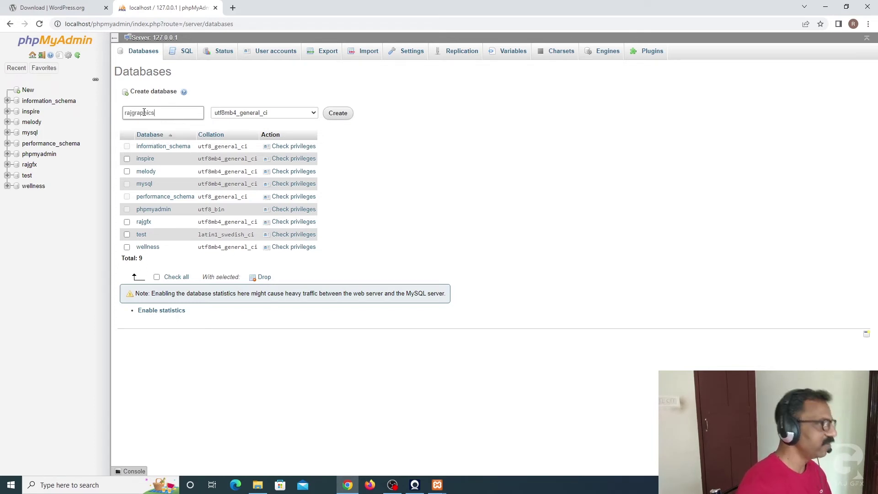
click(338, 114)
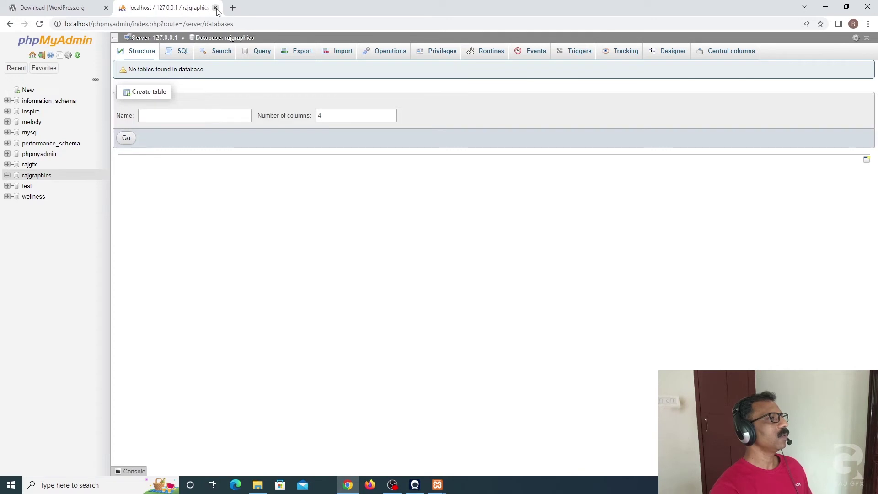
Step: Close the phpMyAdmin tab and load localhost/rajgraphics in a new tab
key(ctrl+Tab)
click(183, 7)
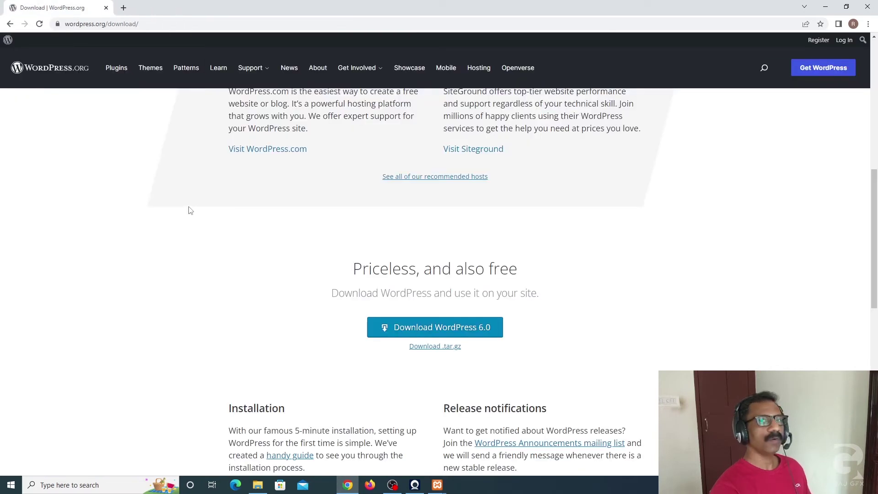
click(124, 8)
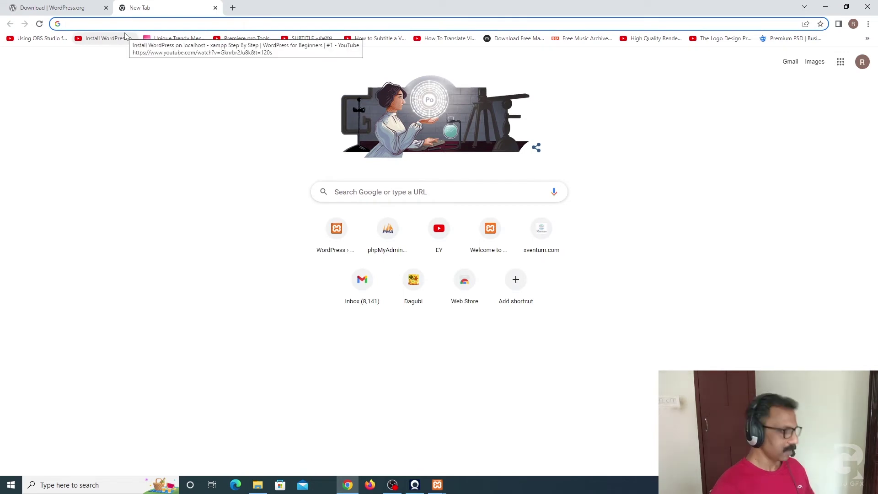
text(lo)
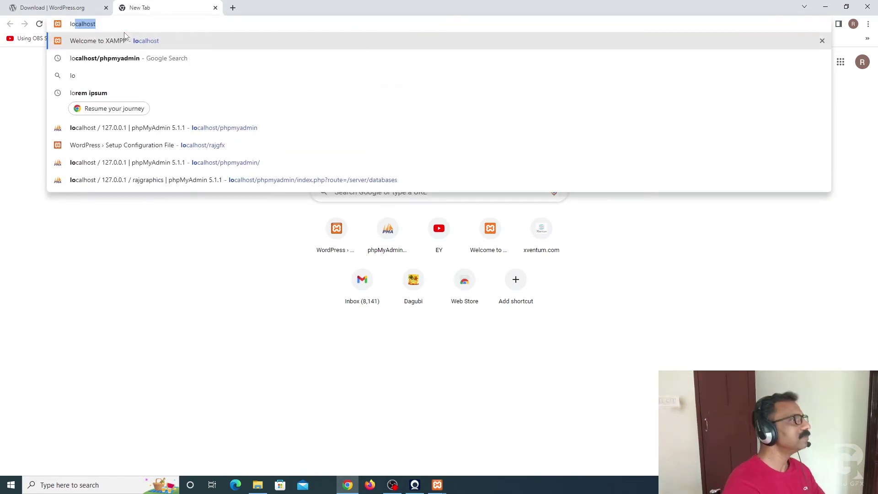
click(102, 25)
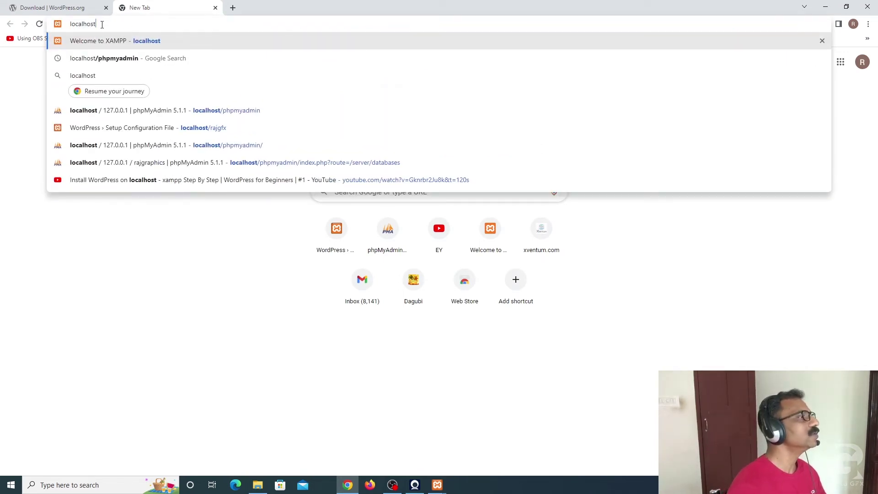
text(/)
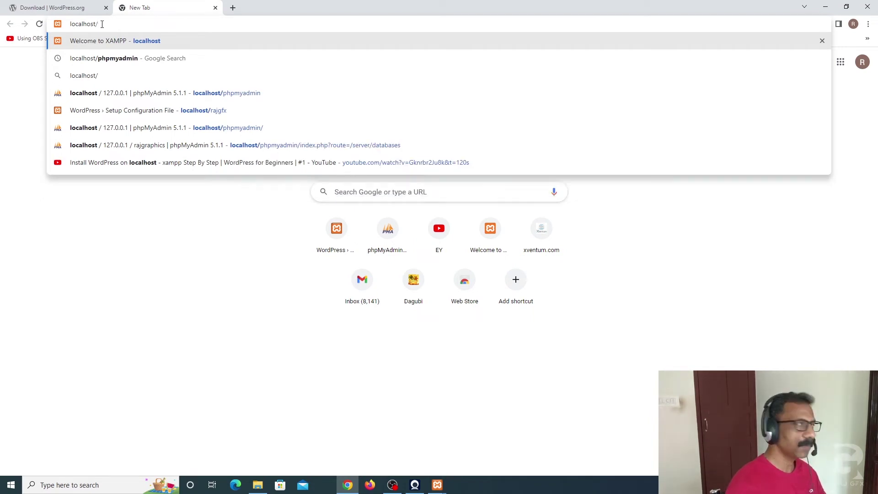
text(ra)
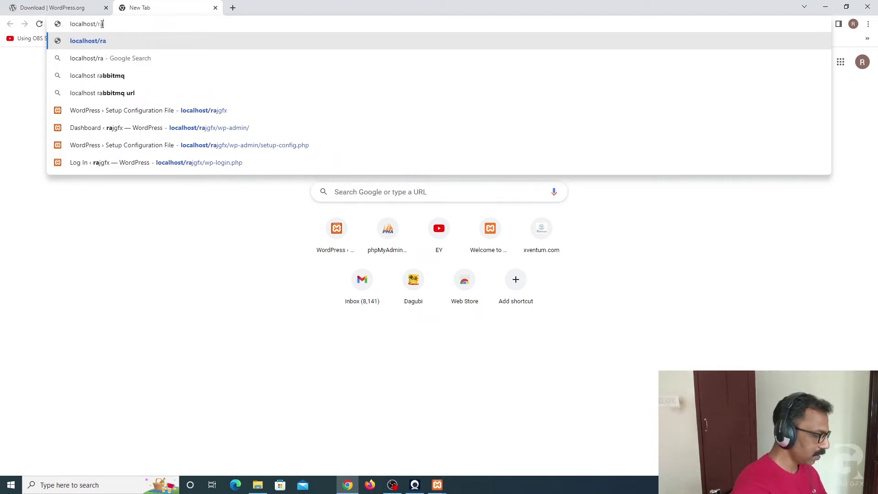
text(jgrap)
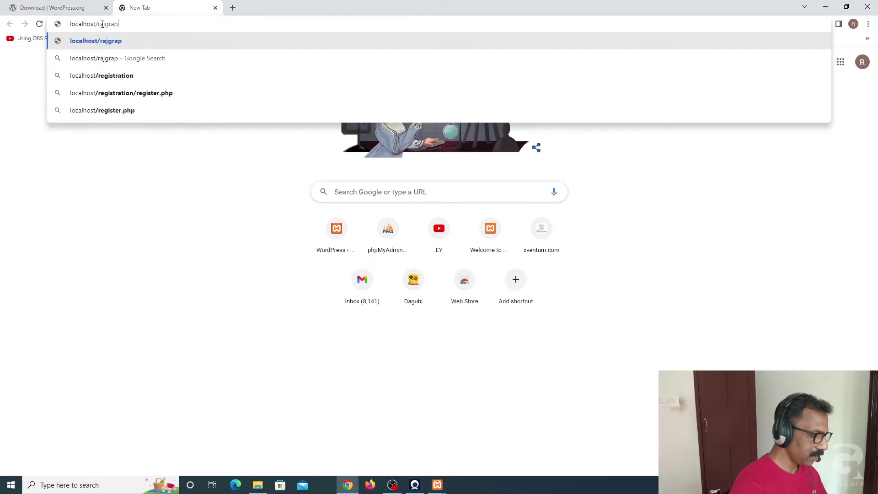
text(hics)
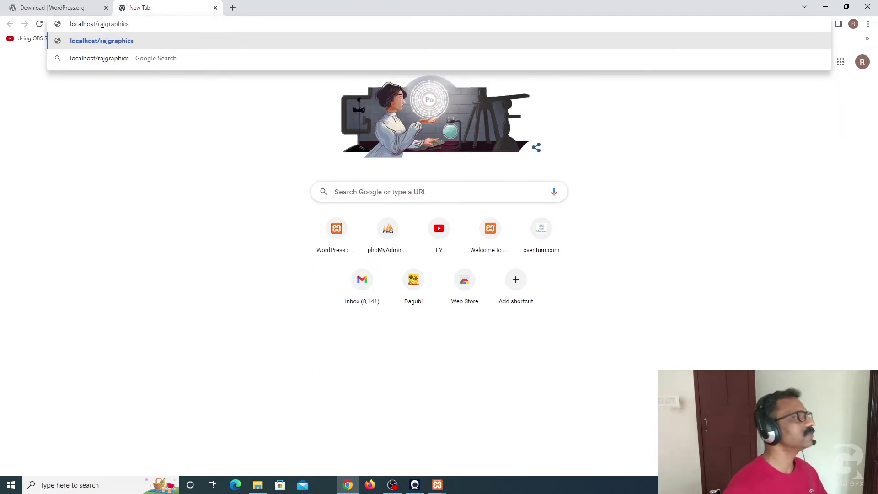
key(Return)
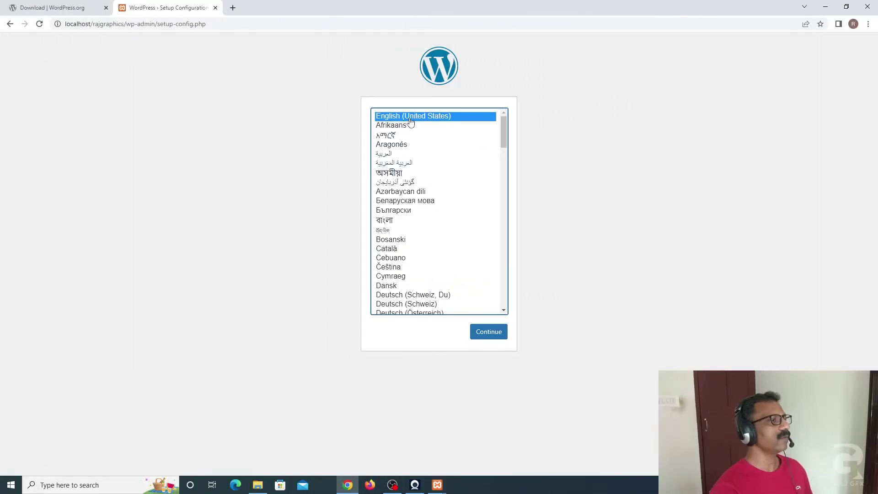
Step: Start setup in English (United States) and enter rajgraphics as the database name
click(494, 335)
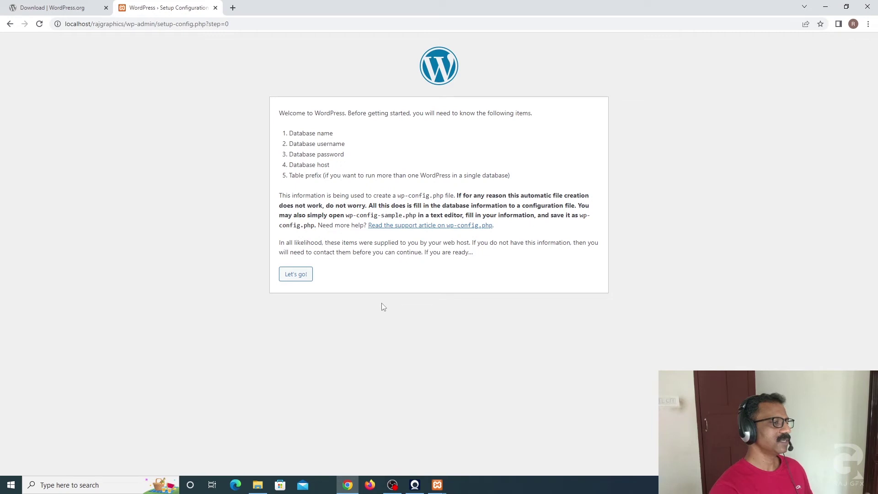
click(296, 274)
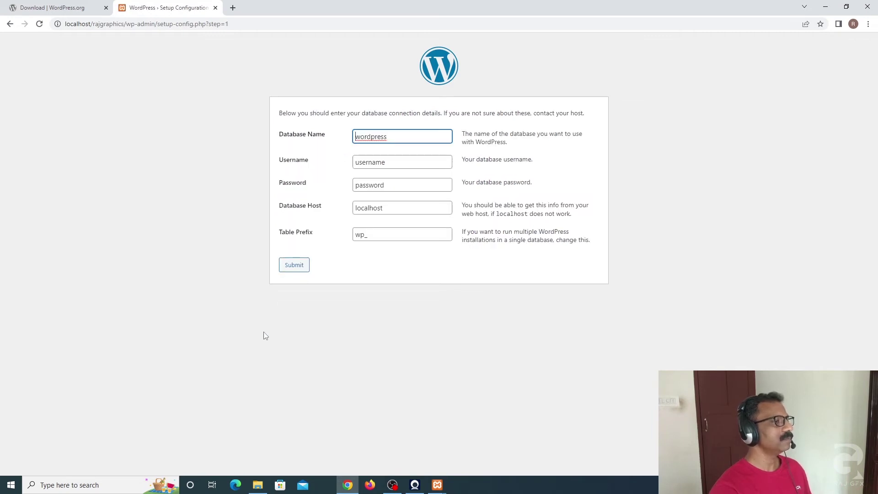
drag(392, 138, 340, 140)
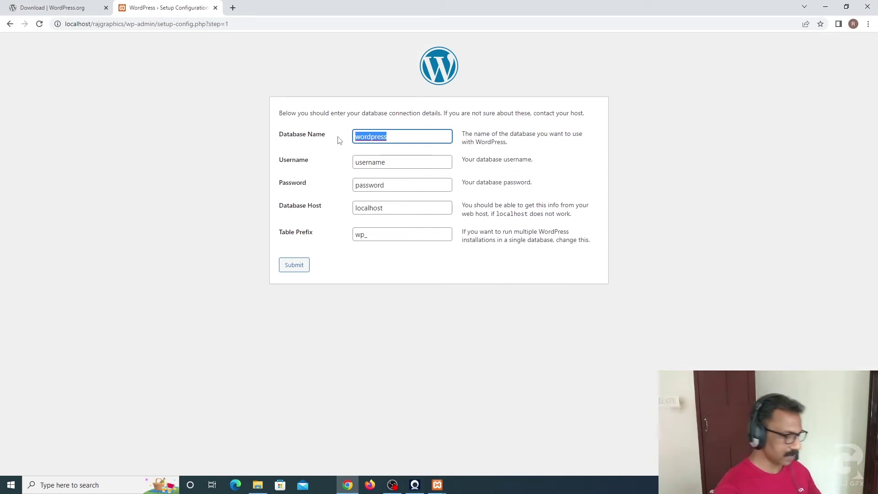
text(rajgraphics)
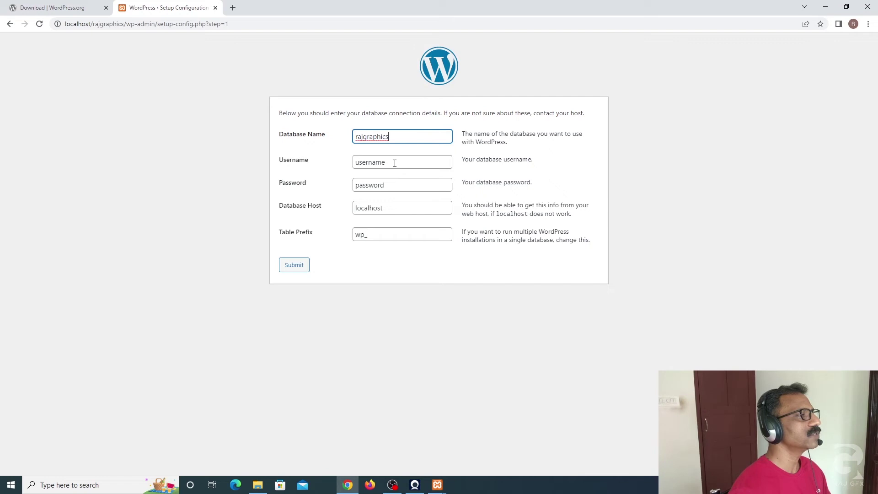
Step: Connect as user root with an empty password, submit, and run the installation
key(Tab)
text(root)
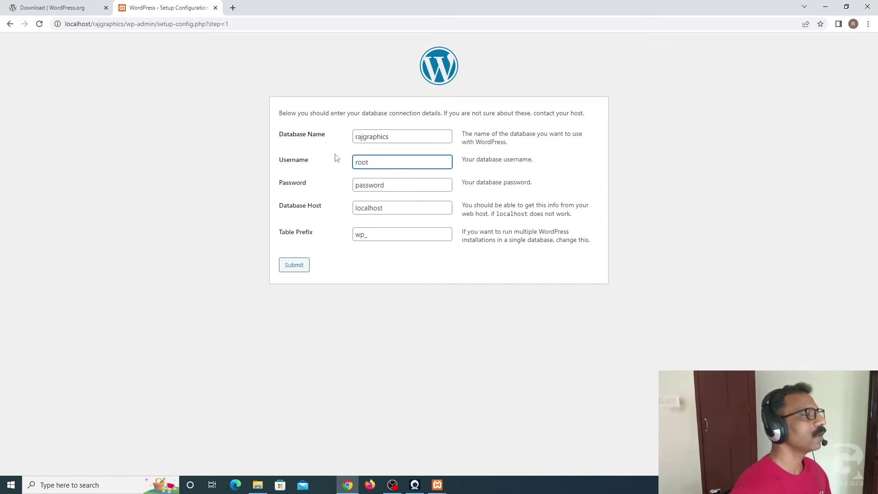
key(Tab)
key(BackSpace)
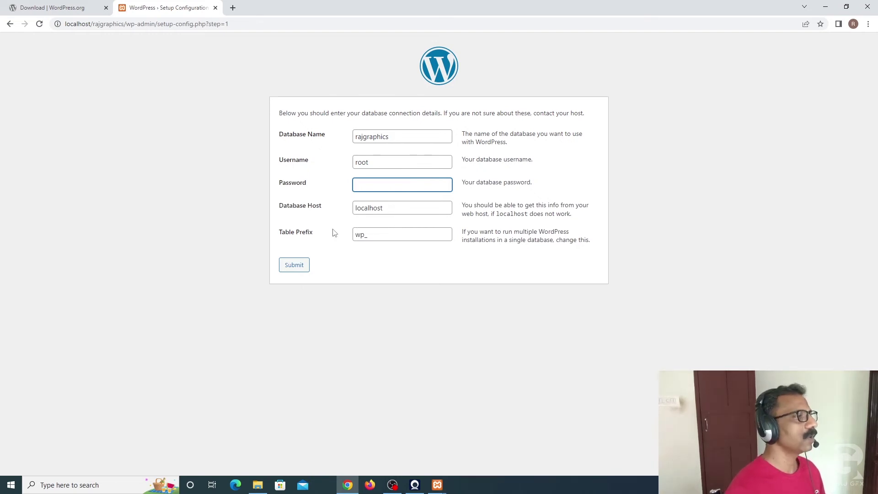
click(295, 268)
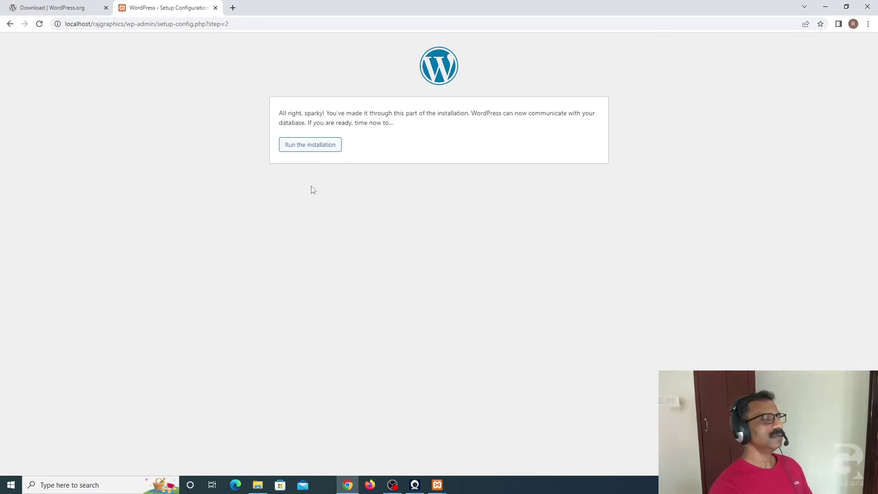
click(323, 148)
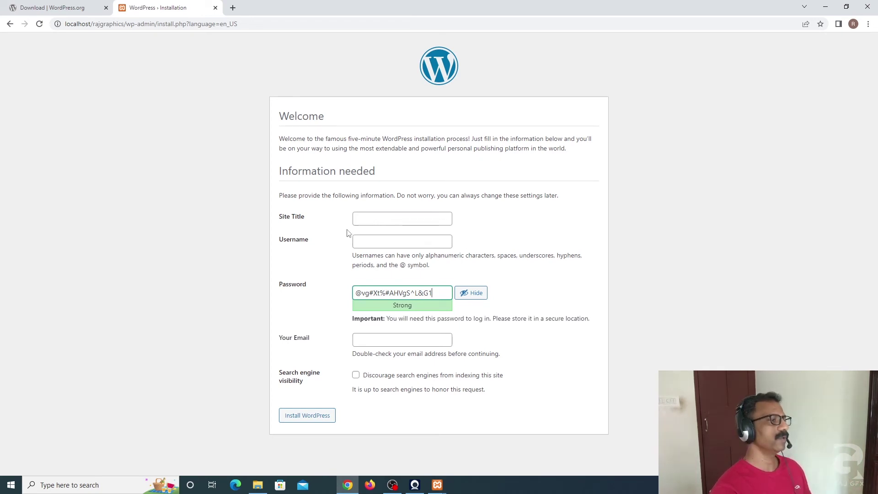
Step: Set the site title to rajgraphics and the admin username to admin
click(363, 218)
text(rajgra)
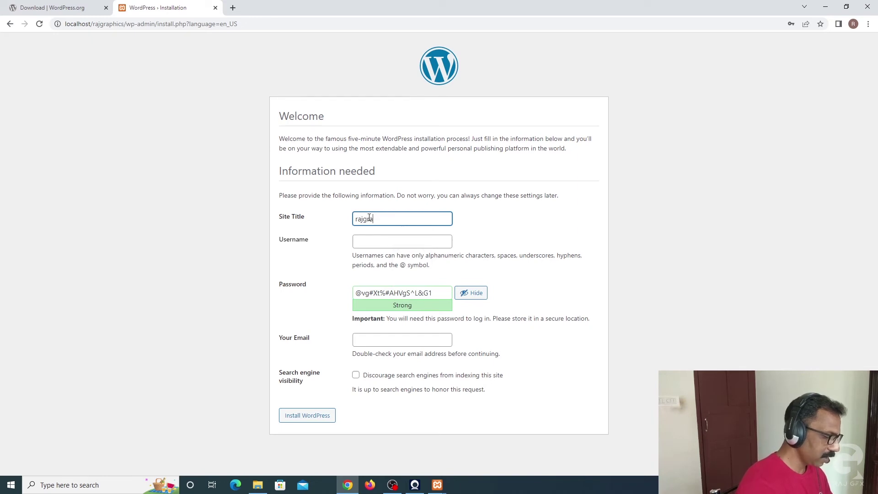
text(phica)
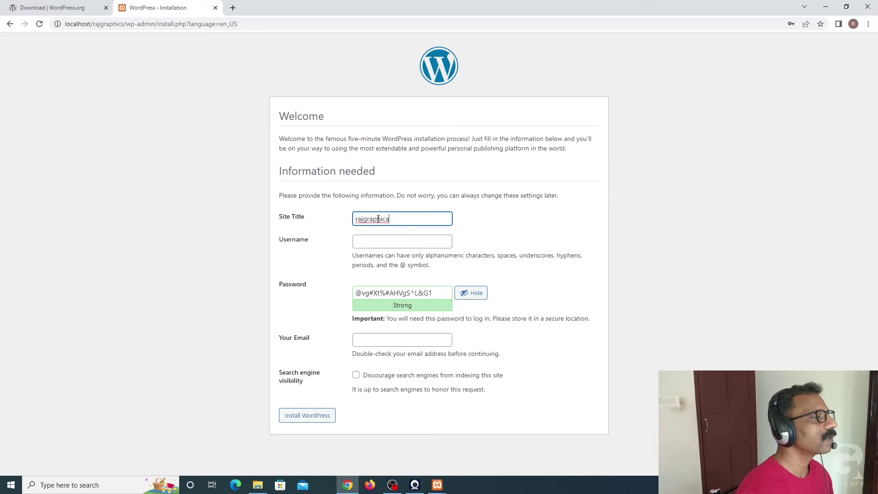
drag(393, 219, 344, 216)
text(r)
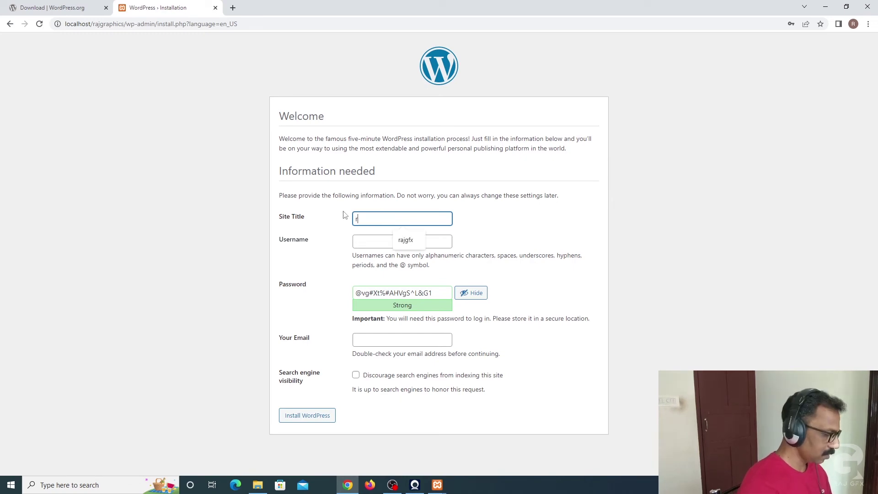
text(ajgraphics)
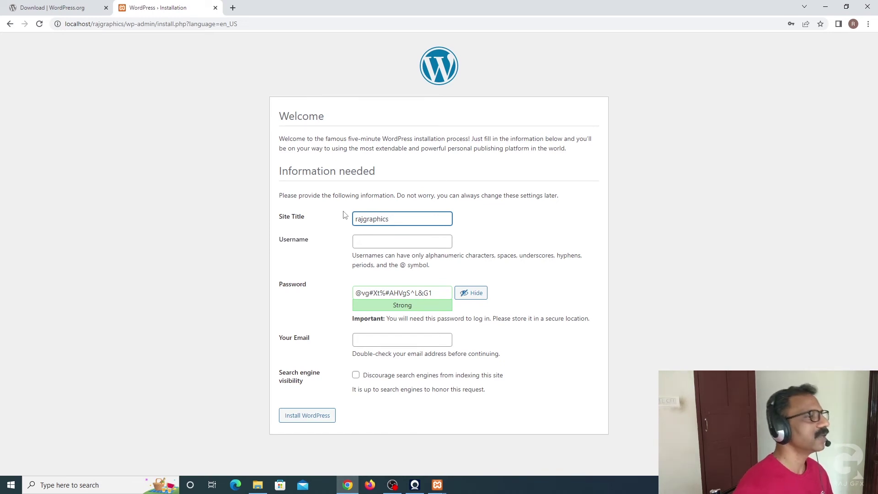
click(377, 242)
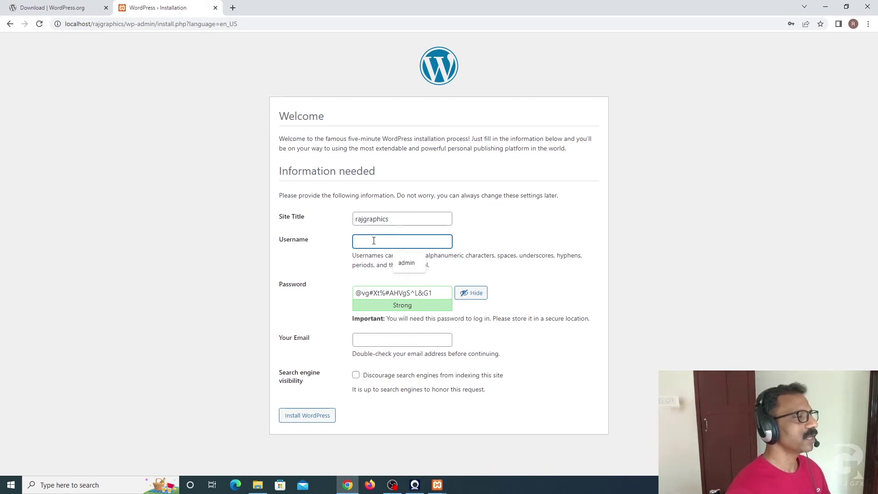
text(admin)
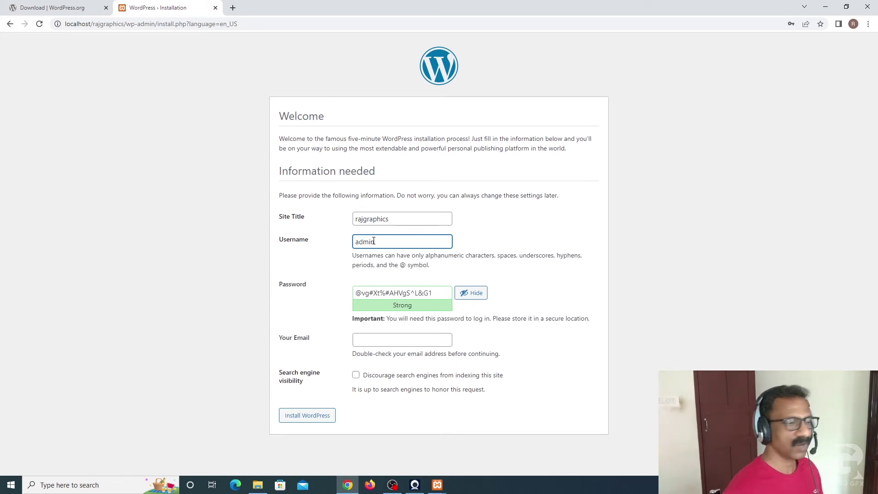
Step: Replace the generated password with a weak one, confirm it, autofill the admin e-mail, and install
click(518, 294)
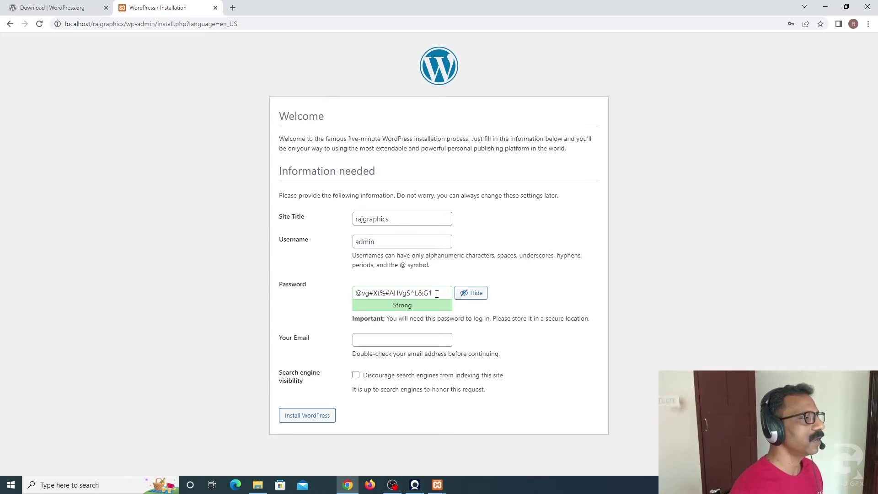
drag(437, 294, 324, 296)
text(admin)
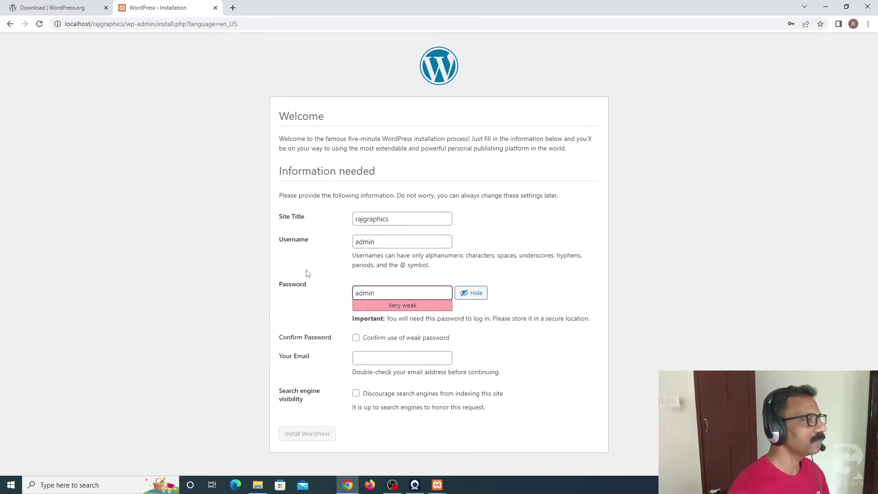
click(531, 306)
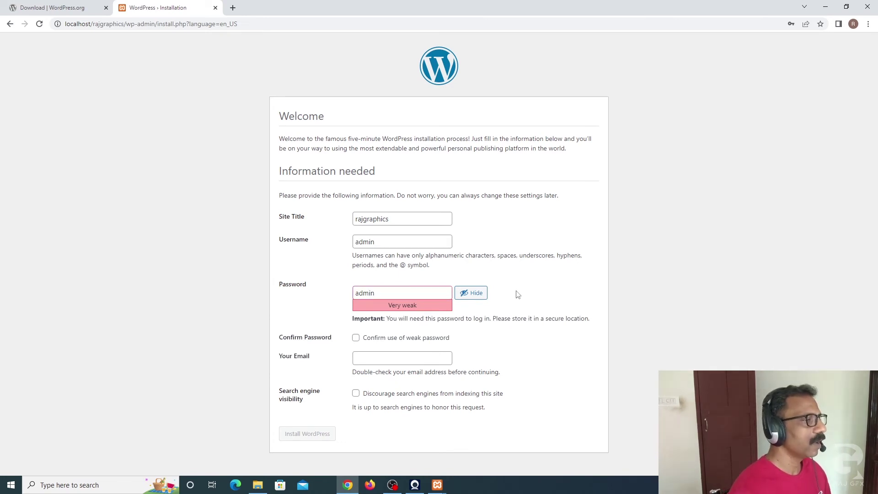
click(356, 339)
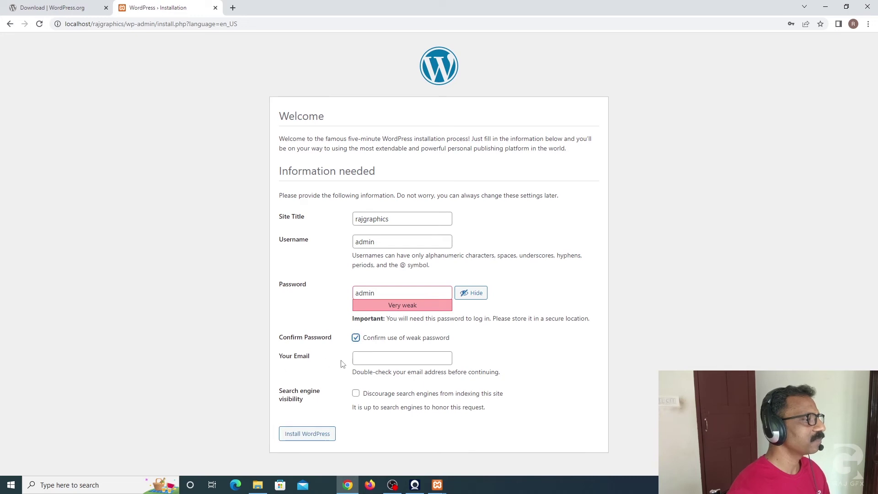
click(366, 358)
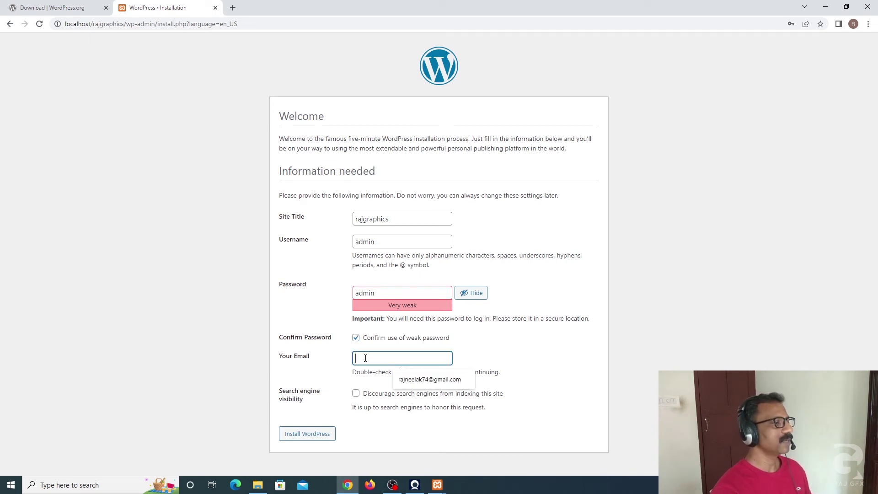
click(436, 384)
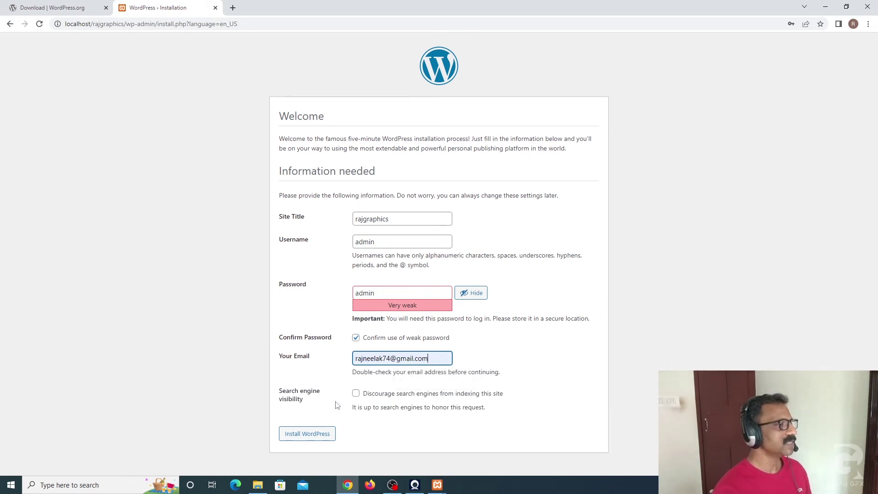
click(317, 439)
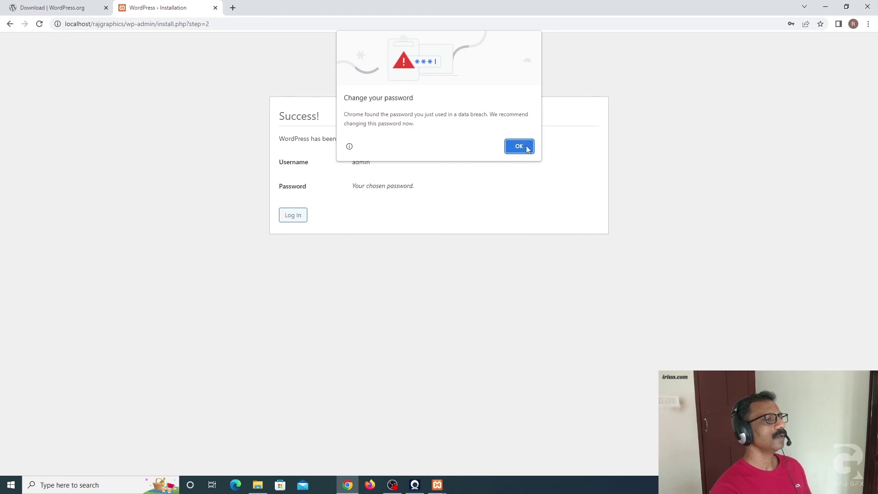
Step: Dismiss the browser's password popups, then fill the login form as admin with Remember Me ticked
click(528, 149)
click(806, 173)
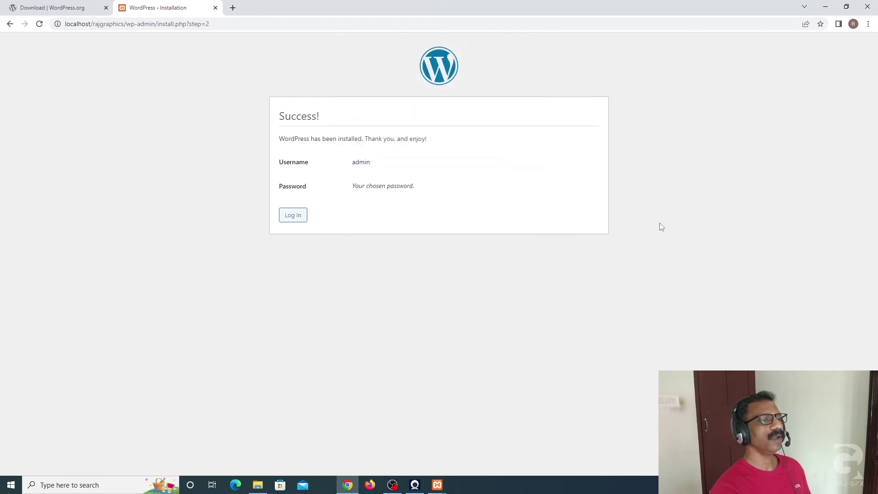
click(294, 216)
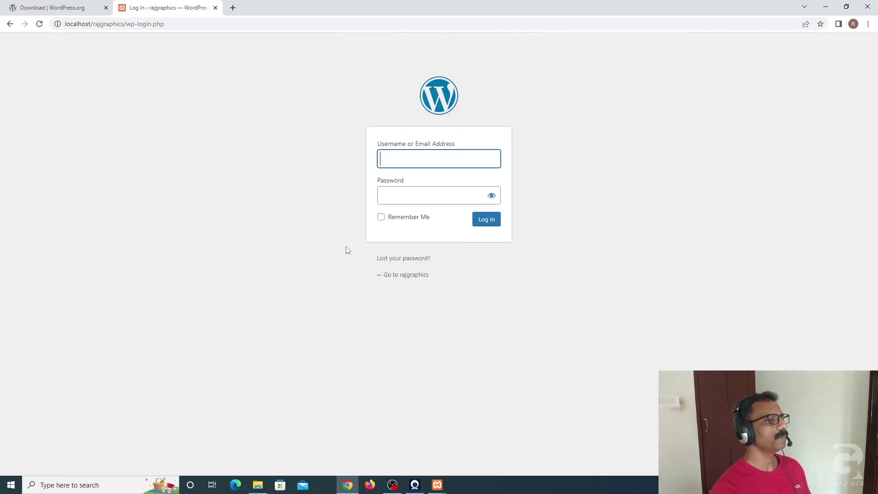
text(admin)
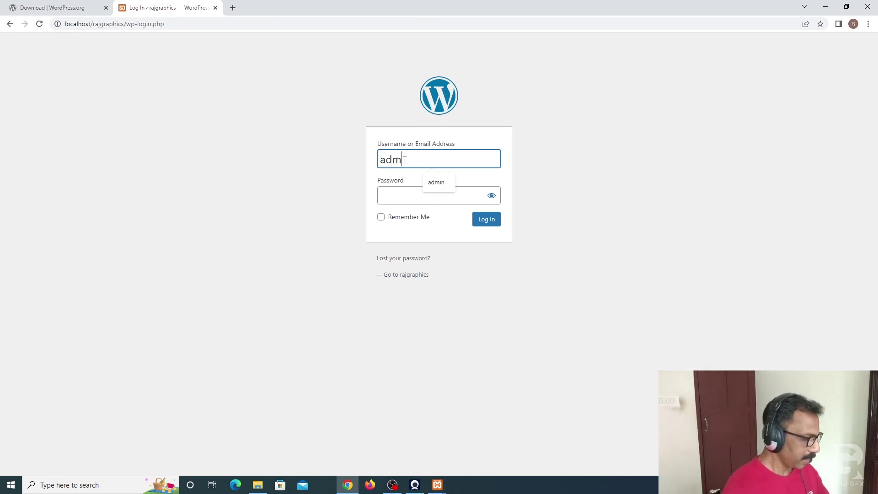
click(393, 197)
text(admin)
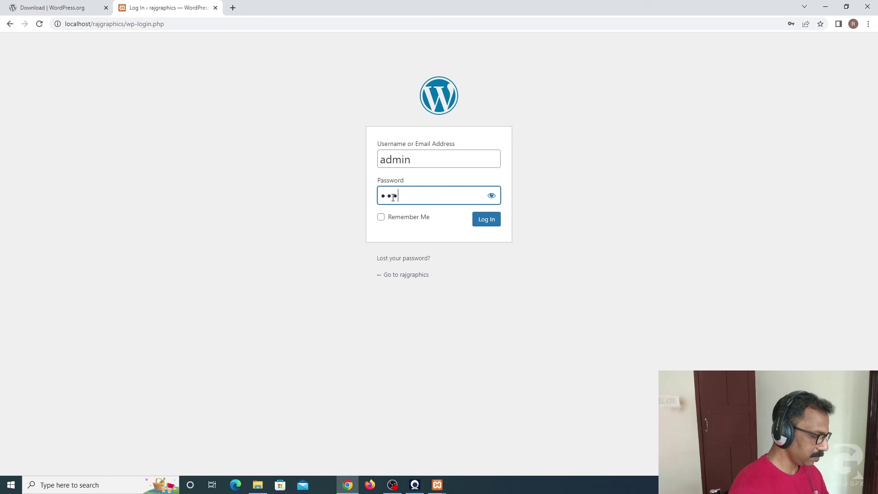
click(384, 218)
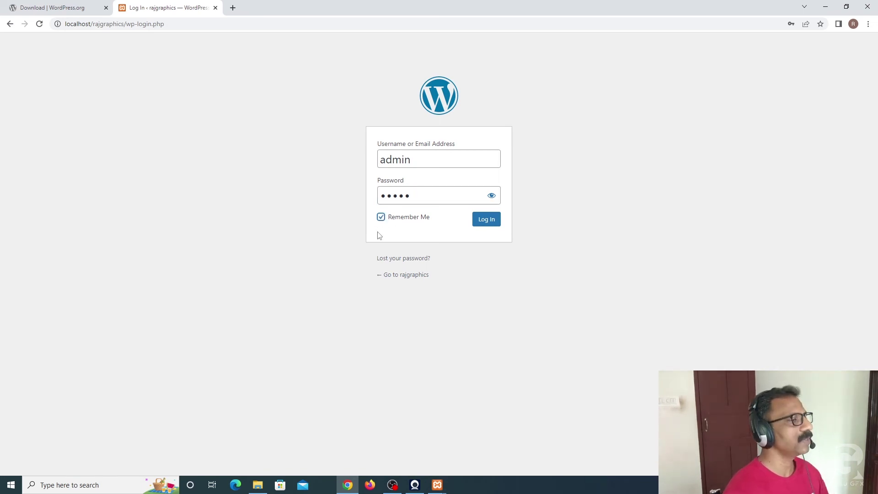
Step: Log in to the rajgraphics dashboard, decline the browser password prompts, and dismiss the Welcome panel
click(486, 219)
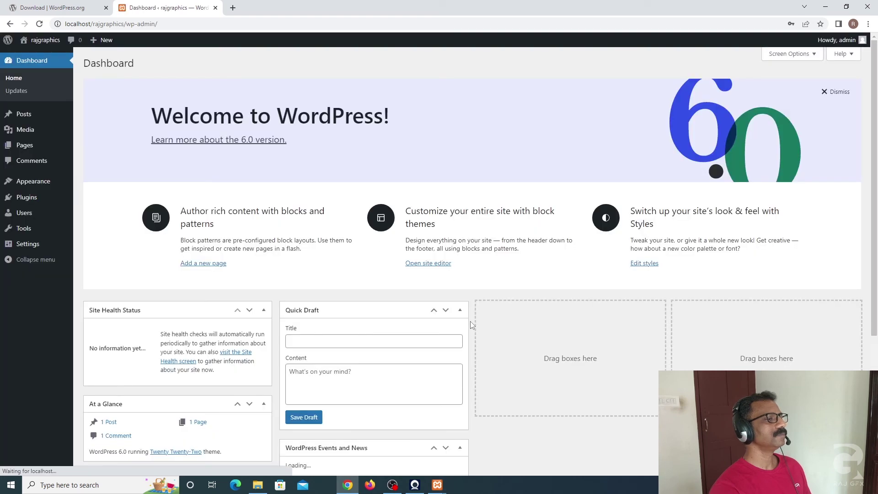
click(524, 156)
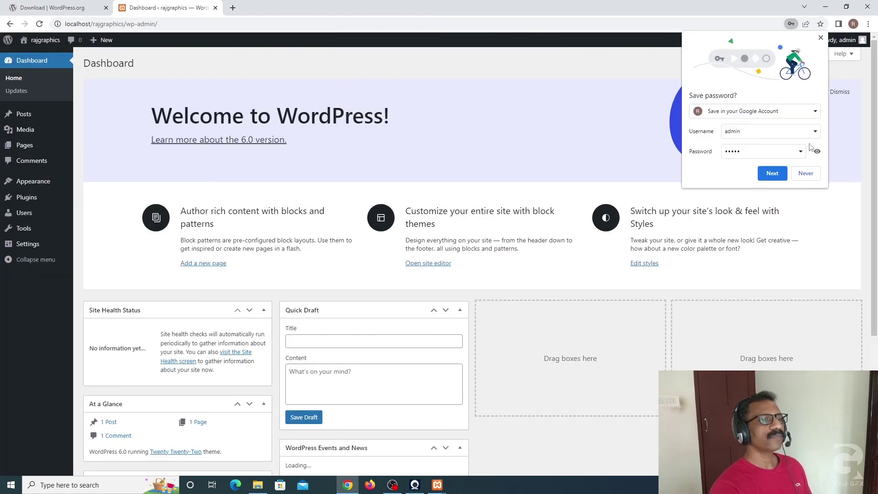
click(813, 174)
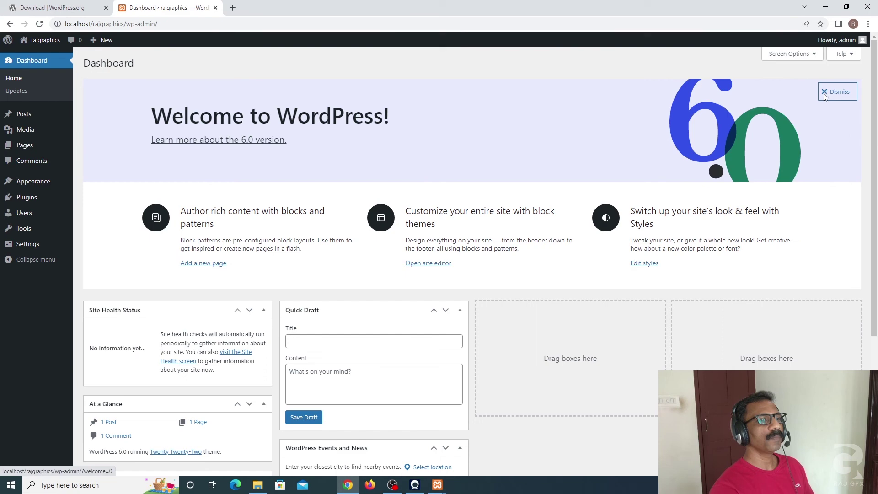
click(837, 92)
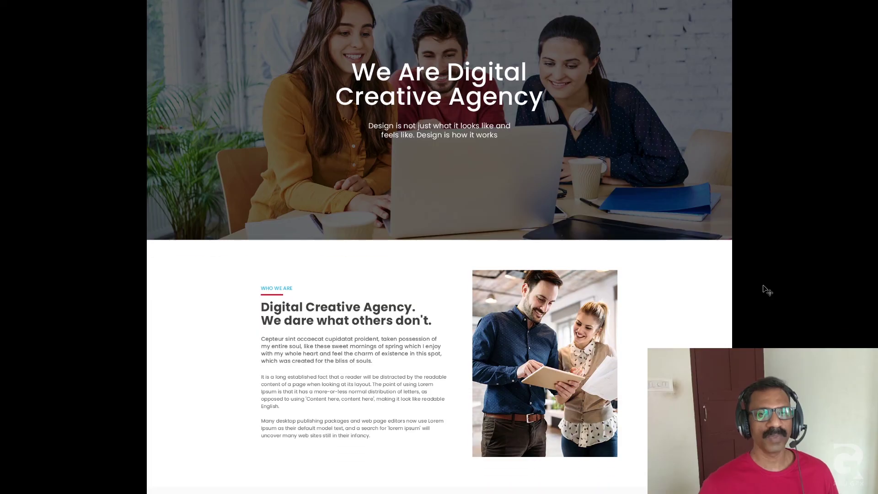
scroll(765, 291, down, 3)
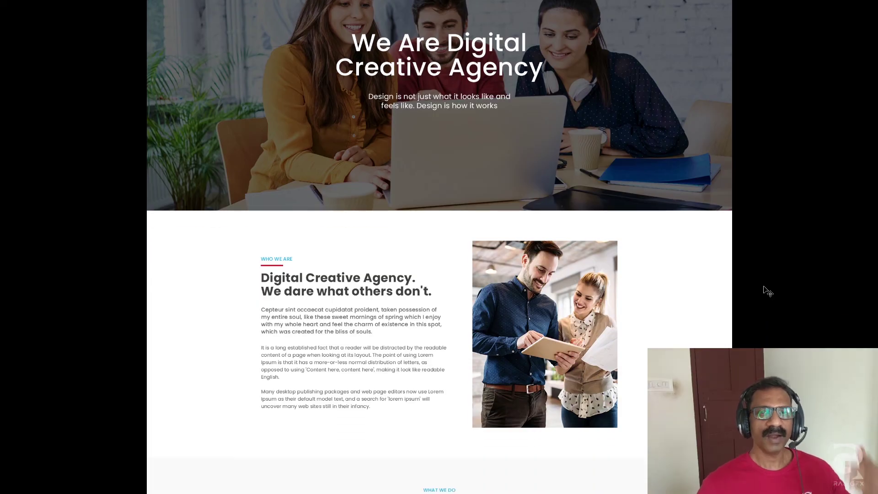
scroll(768, 291, down, 3)
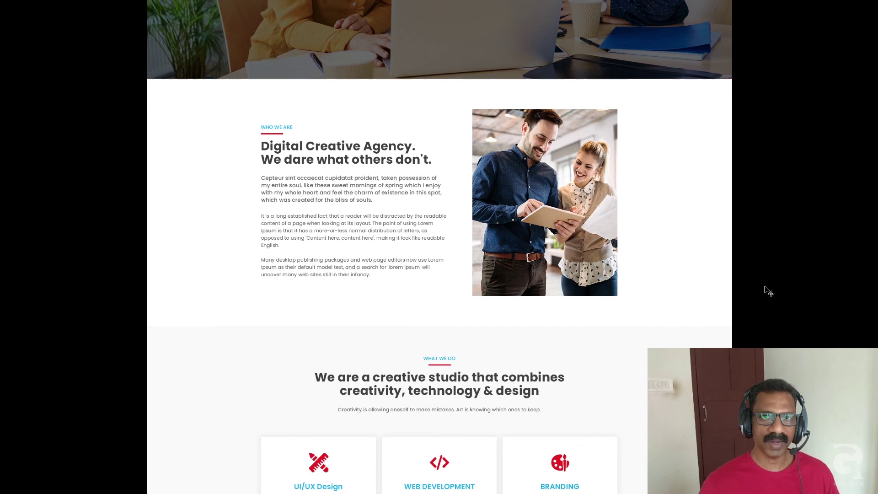
scroll(771, 291, down, 3)
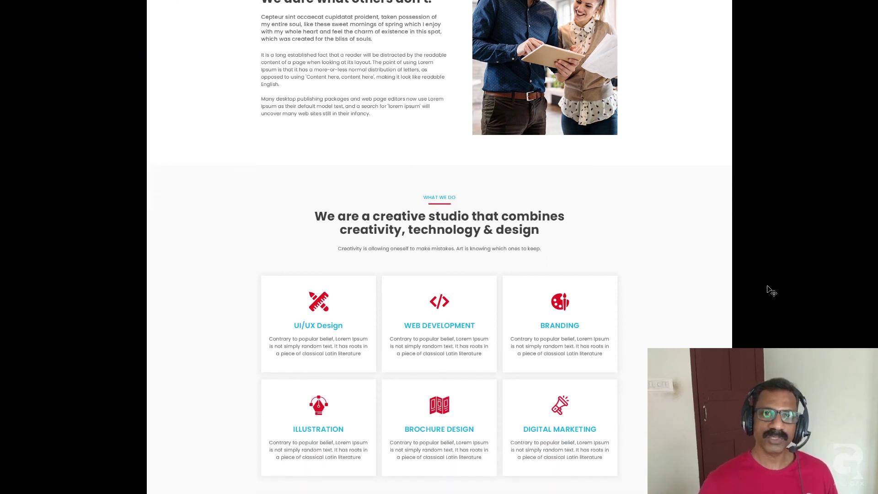
scroll(771, 292, down, 3)
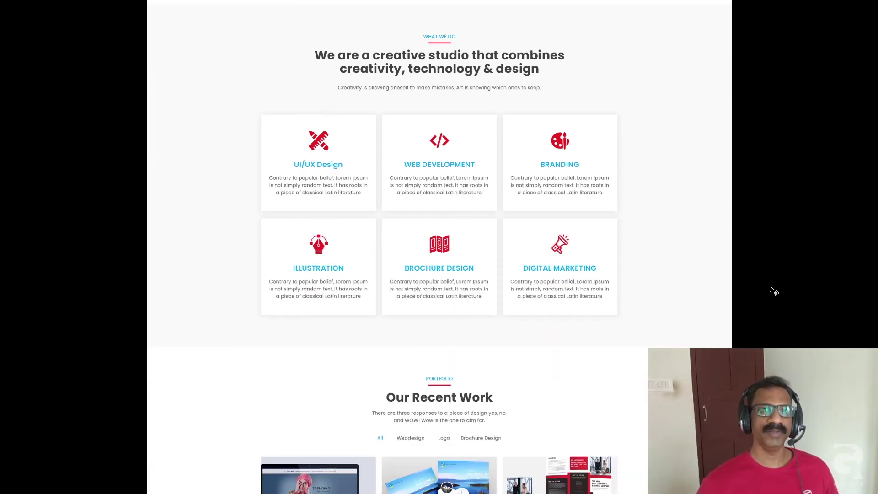
scroll(773, 291, down, 4)
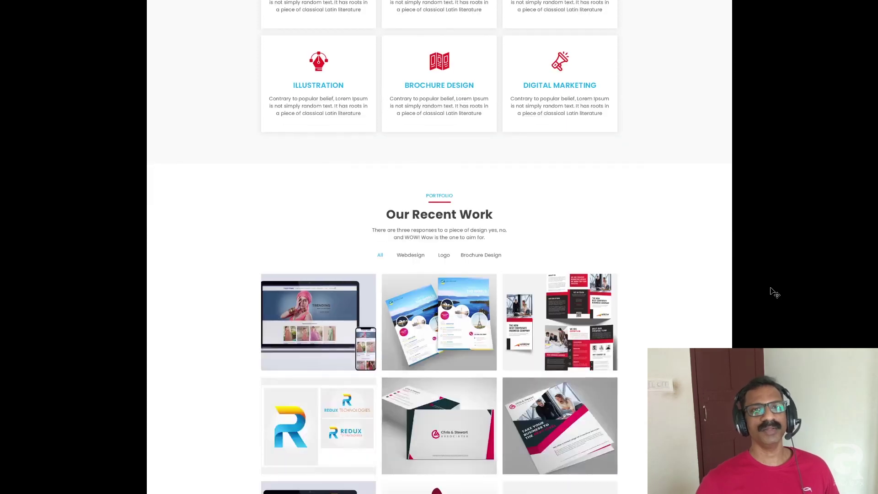
scroll(773, 291, down, 4)
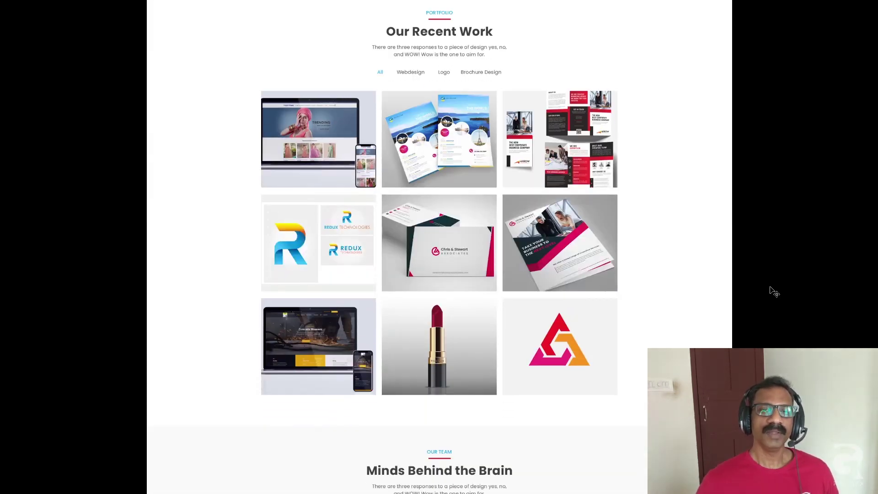
scroll(773, 292, down, 3)
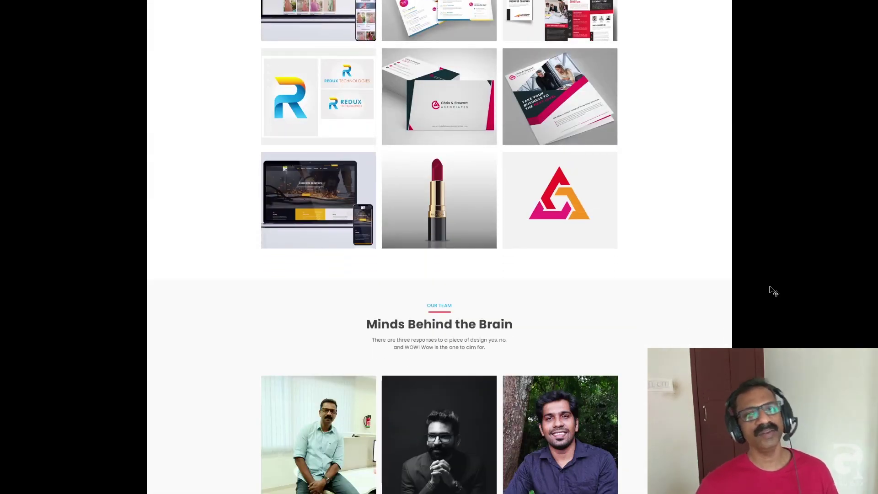
scroll(773, 291, down, 4)
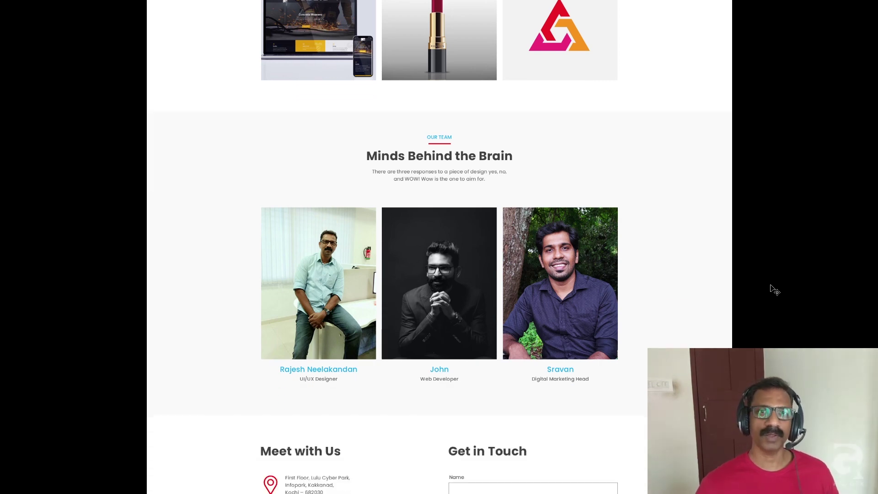
scroll(774, 291, down, 2)
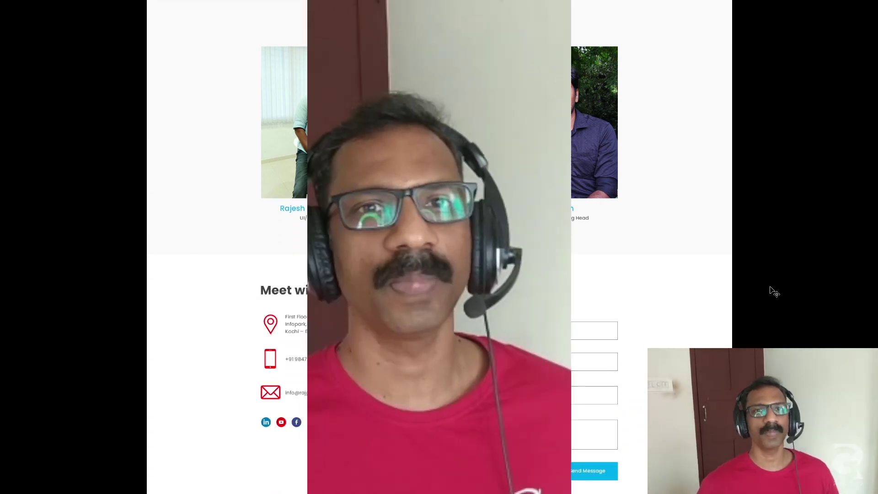